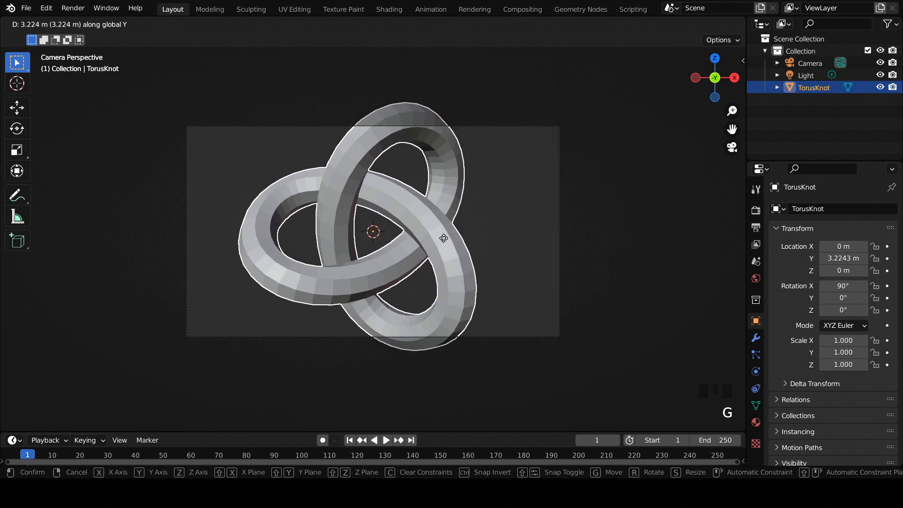
Place the torus knot farther from the camera, at about 8.04 m along Y
{"action": "left_click", "coordinate": [271, 163]}
{"action": "scroll", "coordinate": [270, 163], "scroll_direction": "down", "scroll_amount": 3}
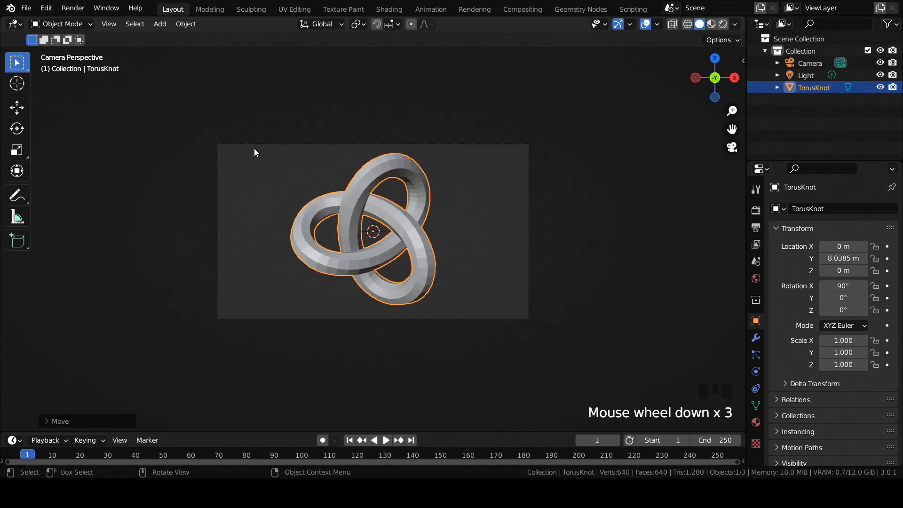
Add a plane mesh and rotate it 90° about the X axis to face the camera
{"action": "key", "text": "shift+a"}
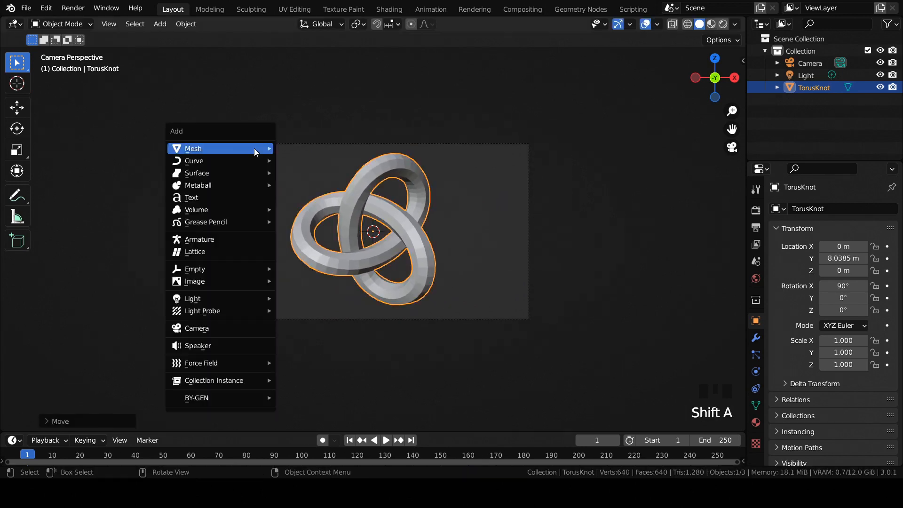
{"action": "mouse_move", "coordinate": [253, 148]}
{"action": "left_click", "coordinate": [294, 148]}
{"action": "key", "text": "r"}
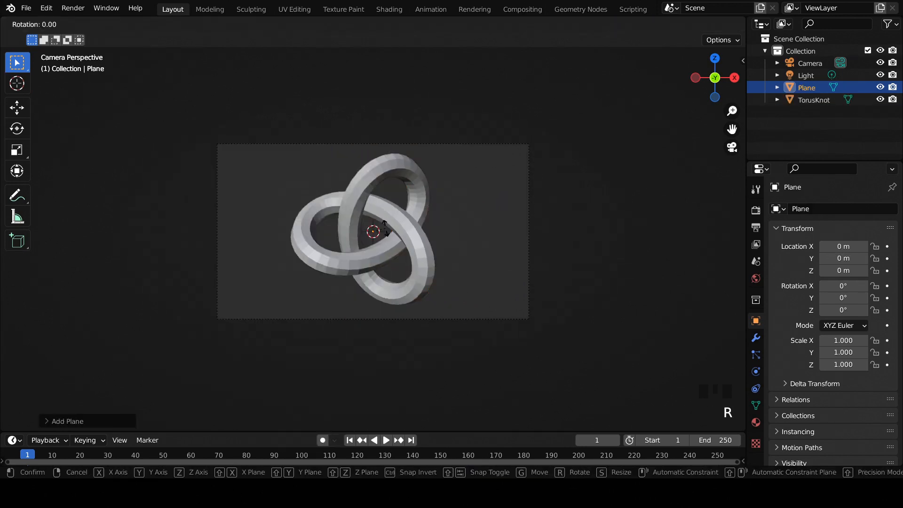
{"action": "key", "text": "x"}
{"action": "key", "text": "9"}
{"action": "key", "text": "0"}
{"action": "key", "text": "Return"}
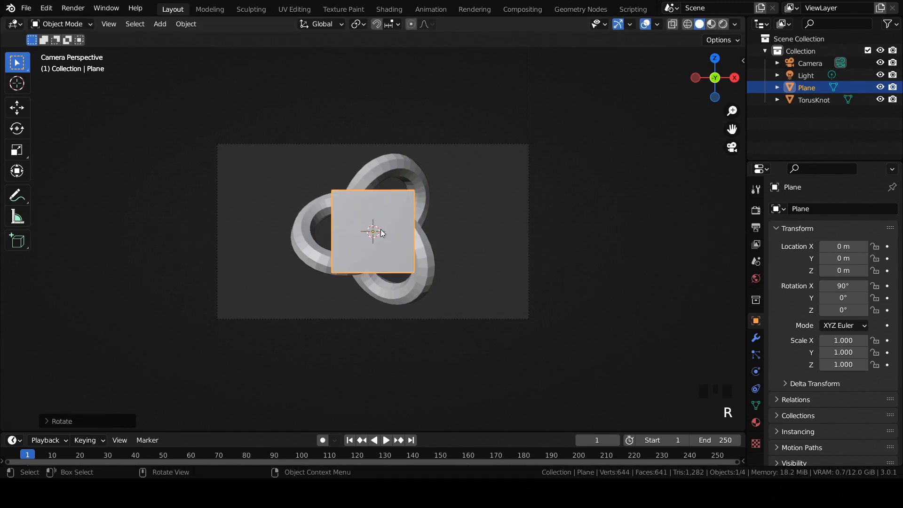
Move the plane behind the torus knot, to about 10.7 m along Y
{"action": "key", "text": "g"}
{"action": "key", "text": "y"}
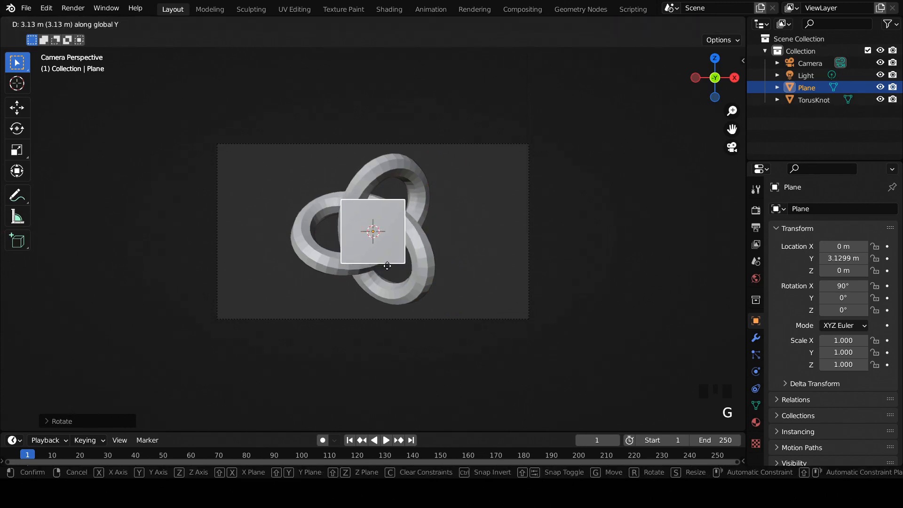
{"action": "left_click", "coordinate": [435, 255]}
{"action": "key", "text": "KP_0"}
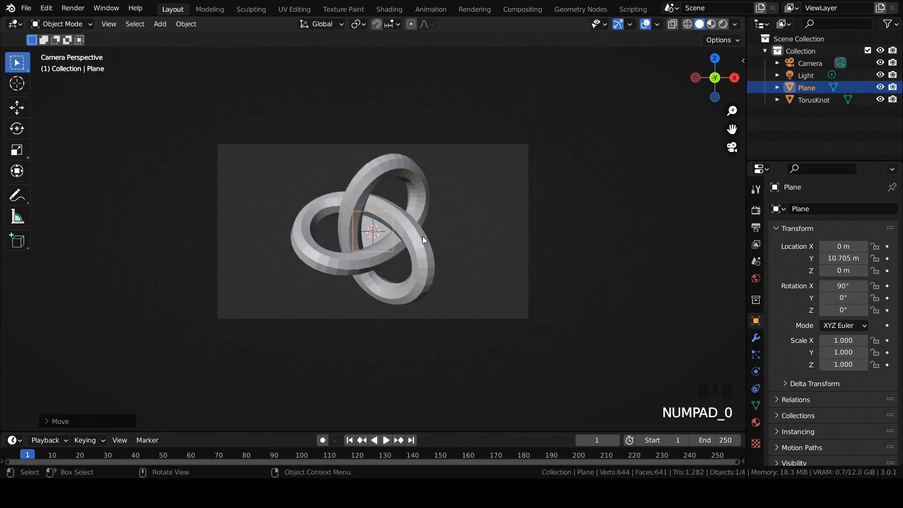
Scale the backdrop plane to about 8.52 in X and 5.13 in Y so it covers the whole camera frame
{"action": "key", "text": "s"}
{"action": "key", "text": "y"}
{"action": "left_click", "coordinate": [586, 241]}
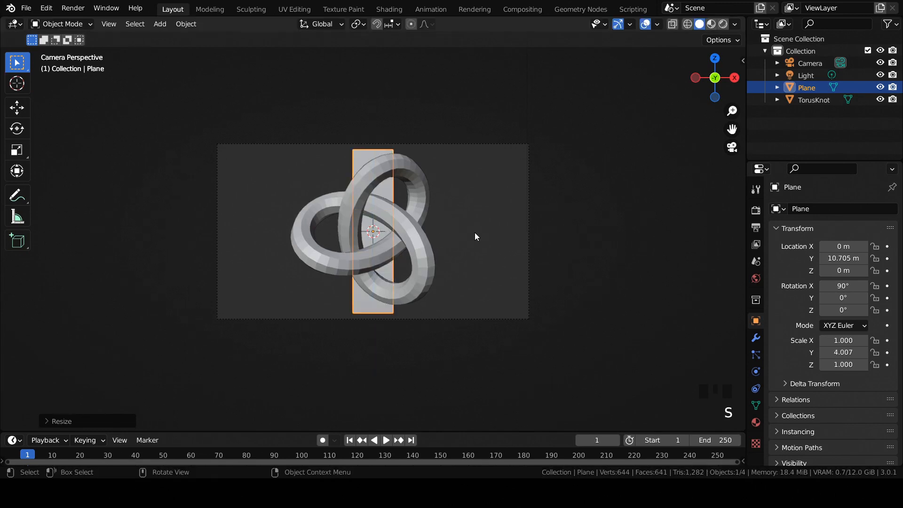
{"action": "key", "text": "s"}
{"action": "key", "text": "y"}
{"action": "left_click", "coordinate": [451, 232]}
{"action": "key", "text": "s"}
{"action": "key", "text": "x"}
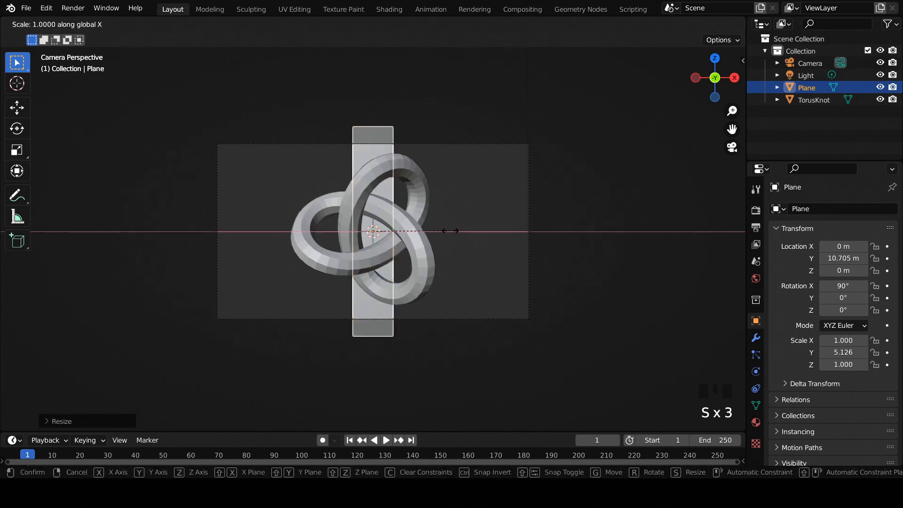
{"action": "left_click", "coordinate": [257, 223]}
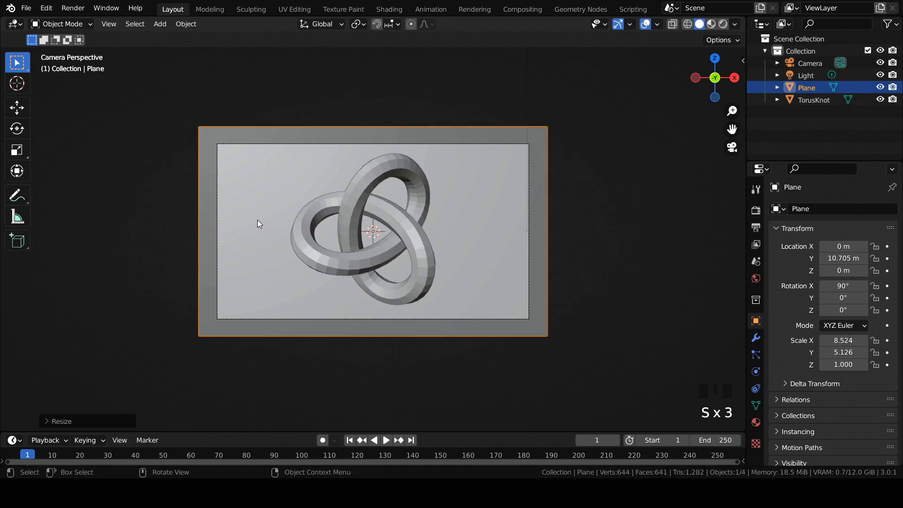
Delete the default light from the scene
{"action": "scroll", "coordinate": [480, 101], "scroll_direction": "down", "scroll_amount": 2}
{"action": "left_click", "coordinate": [481, 77]}
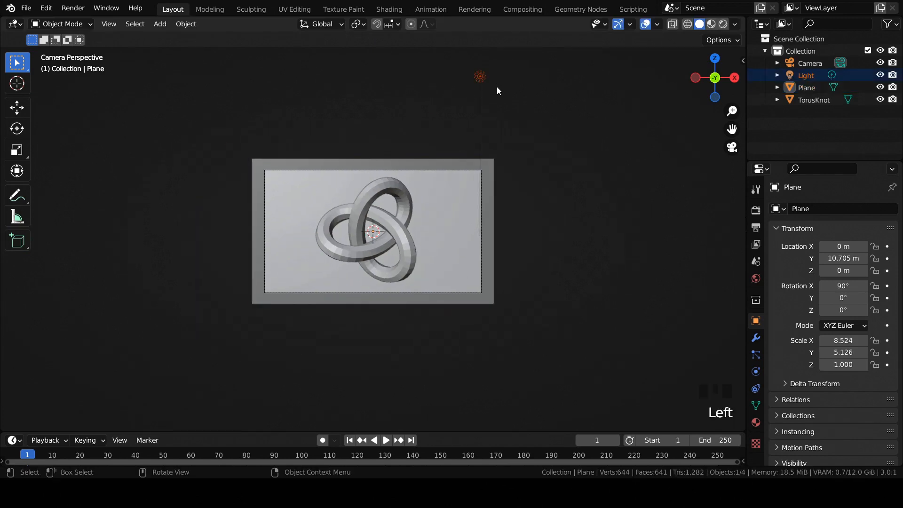
{"action": "key", "text": "Delete"}
{"action": "scroll", "coordinate": [470, 133], "scroll_direction": "up", "scroll_amount": 3}
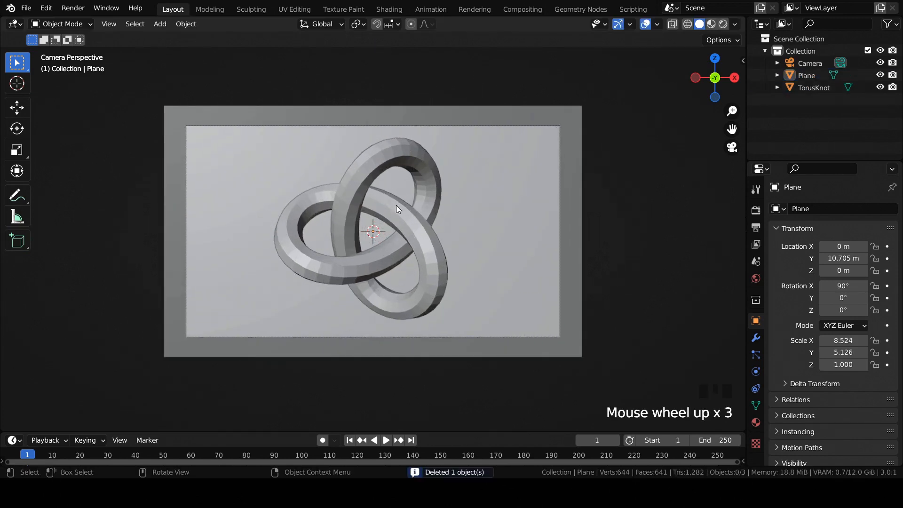
Show the viewport in rendered shading and set the render engine to Cycles with GPU Compute as the device
{"action": "left_click", "coordinate": [723, 24]}
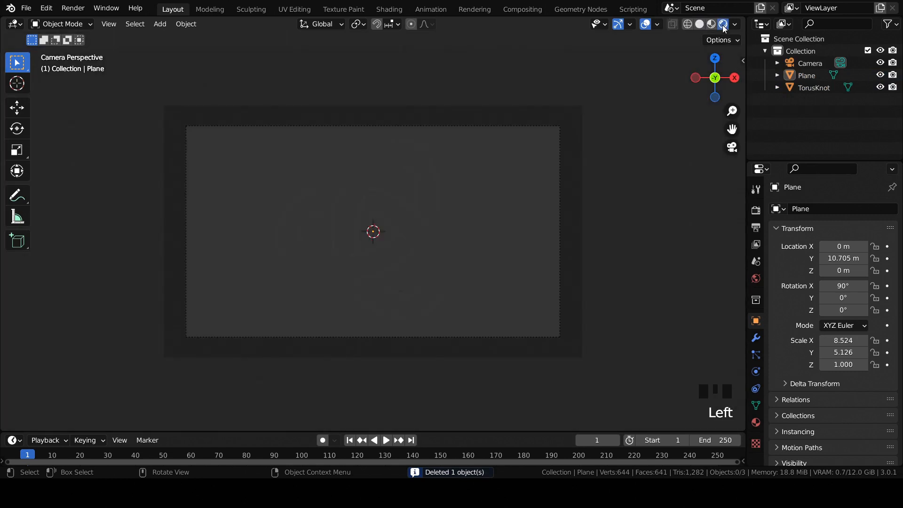
{"action": "left_click", "coordinate": [756, 211]}
{"action": "left_click_drag", "start_coordinate": [838, 210], "coordinate": [850, 252]}
{"action": "left_click", "coordinate": [840, 239]}
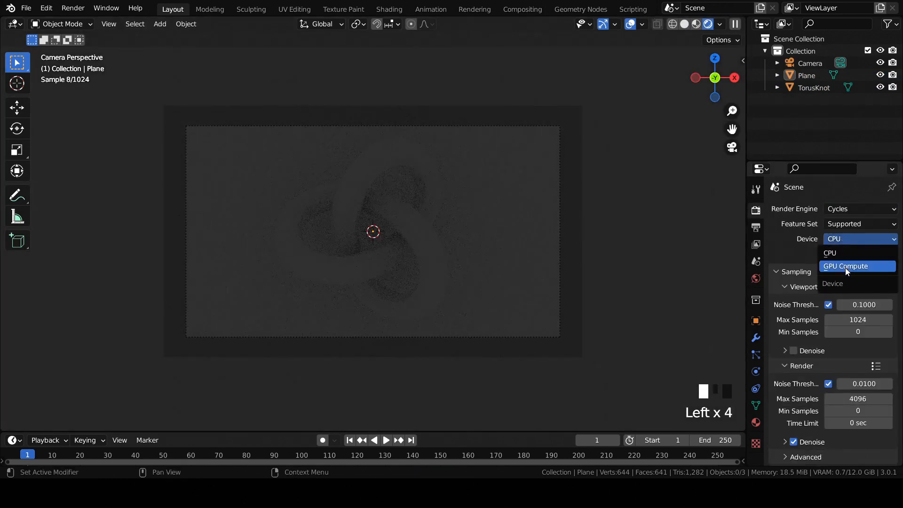
{"action": "left_click", "coordinate": [846, 264]}
Set the maximum samples to 128 for both the viewport and the final render
{"action": "left_click", "coordinate": [862, 306]}
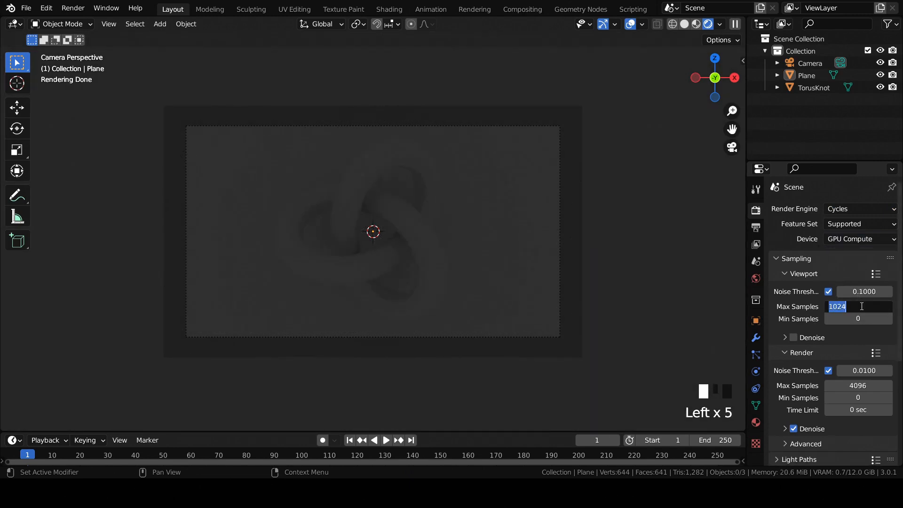
{"action": "type", "text": "128"}
{"action": "key", "text": "Return"}
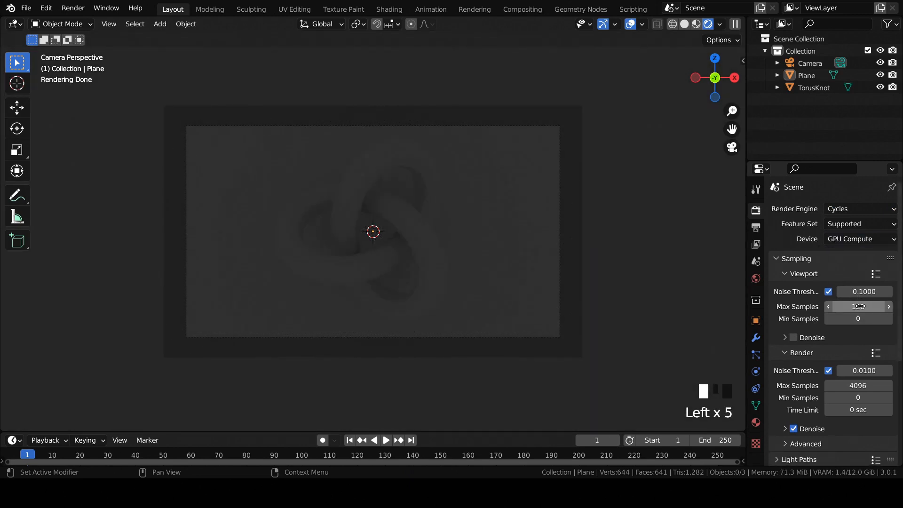
{"action": "left_click", "coordinate": [862, 386]}
{"action": "type", "text": "128"}
{"action": "key", "text": "Return"}
Set the color management look to Very High Contrast
{"action": "scroll", "coordinate": [825, 330], "scroll_direction": "down", "scroll_amount": 11}
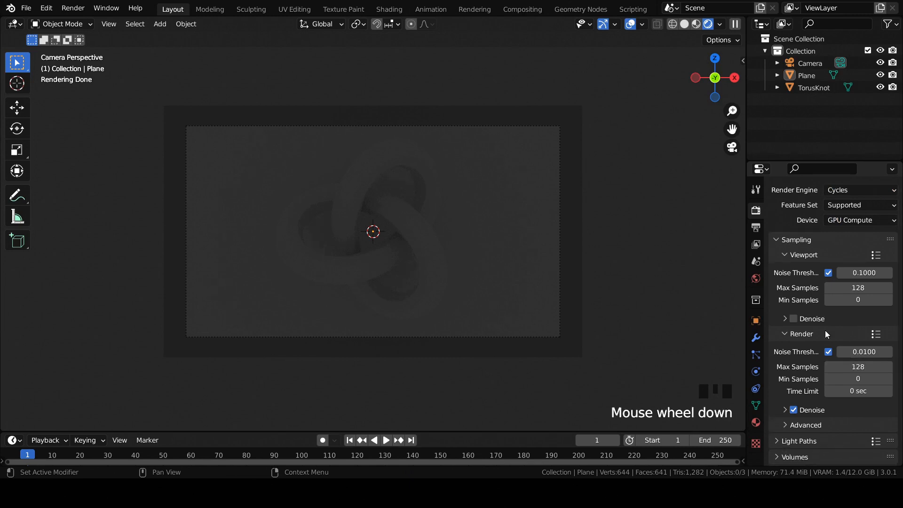
{"action": "left_click", "coordinate": [804, 459]}
{"action": "scroll", "coordinate": [843, 408], "scroll_direction": "down", "scroll_amount": 6}
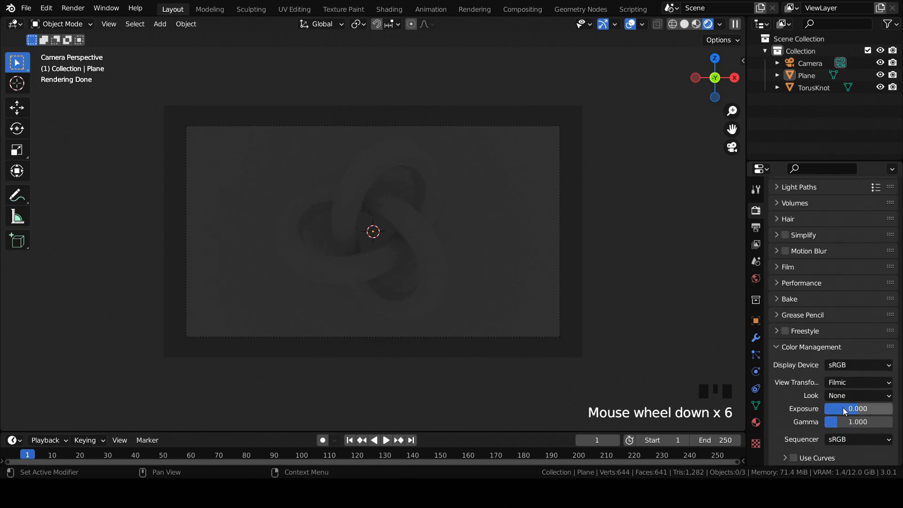
{"action": "left_click", "coordinate": [845, 397]}
{"action": "left_click", "coordinate": [843, 371]}
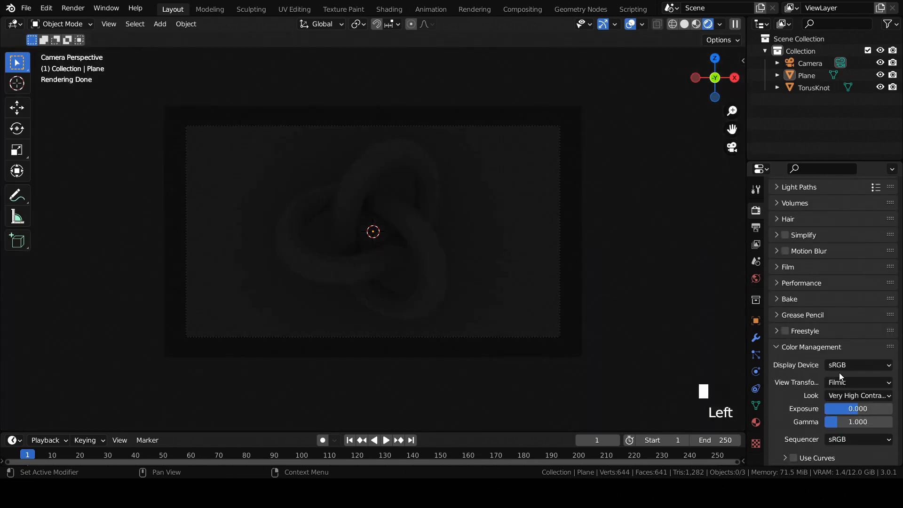
Darken the world background color to pure black
{"action": "left_click", "coordinate": [755, 278]}
{"action": "left_click", "coordinate": [859, 284]}
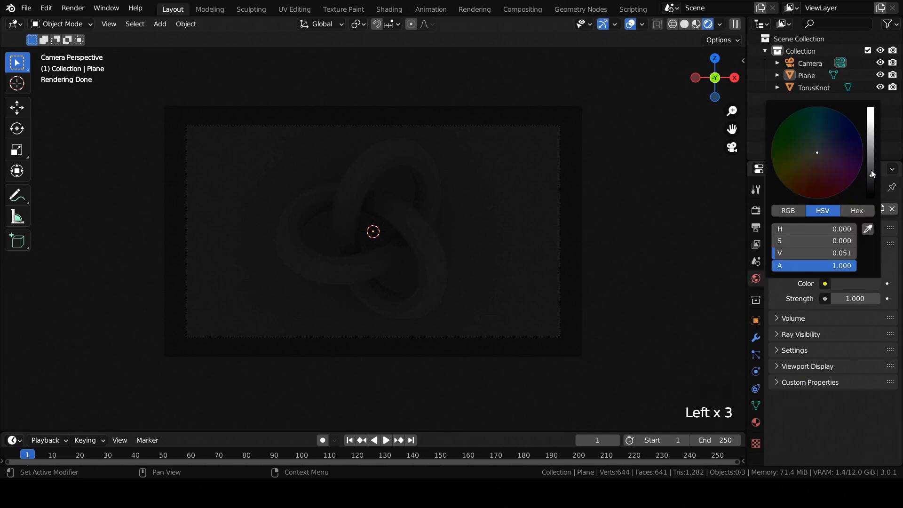
{"action": "left_click_drag", "start_coordinate": [873, 174], "coordinate": [873, 200]}
Duplicate the backdrop plane in place and rotate the copy 90° about the X axis
{"action": "left_click", "coordinate": [507, 141]}
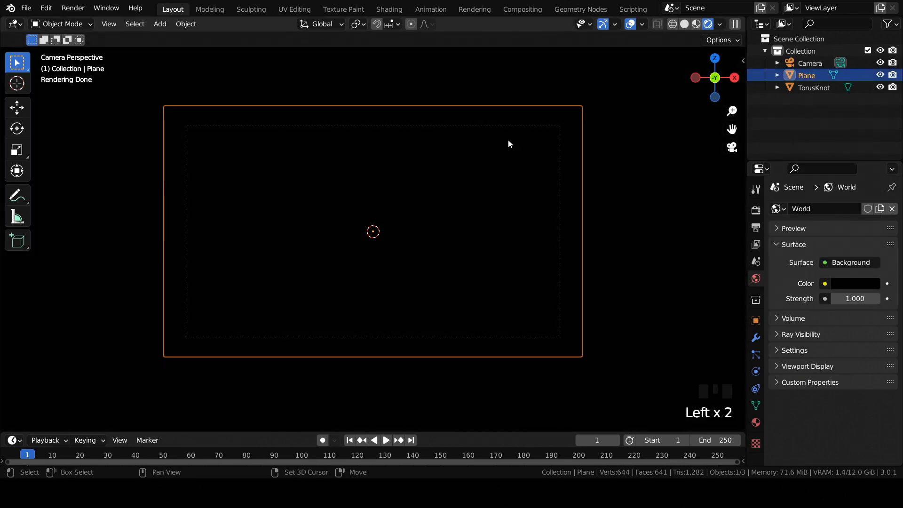
{"action": "key", "text": "shift+d"}
{"action": "right_click", "coordinate": [508, 141]}
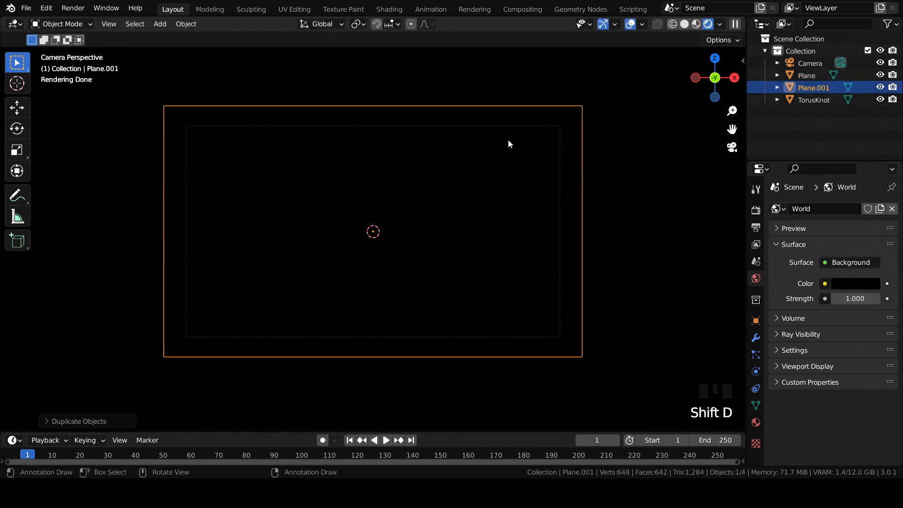
{"action": "type", "text": "rx90"}
{"action": "key", "text": "Return"}
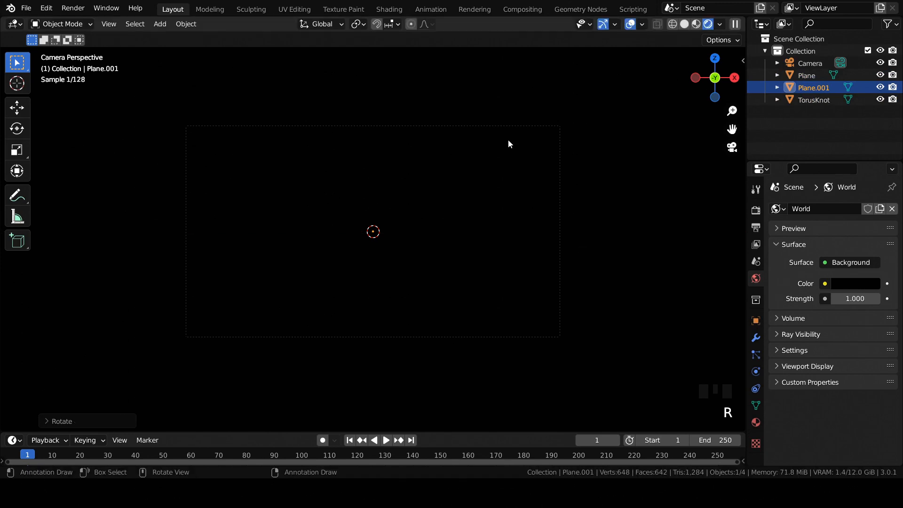
Raise the duplicated plane along Z until it sits just above the camera frame
{"action": "key", "text": "g"}
{"action": "key", "text": "z"}
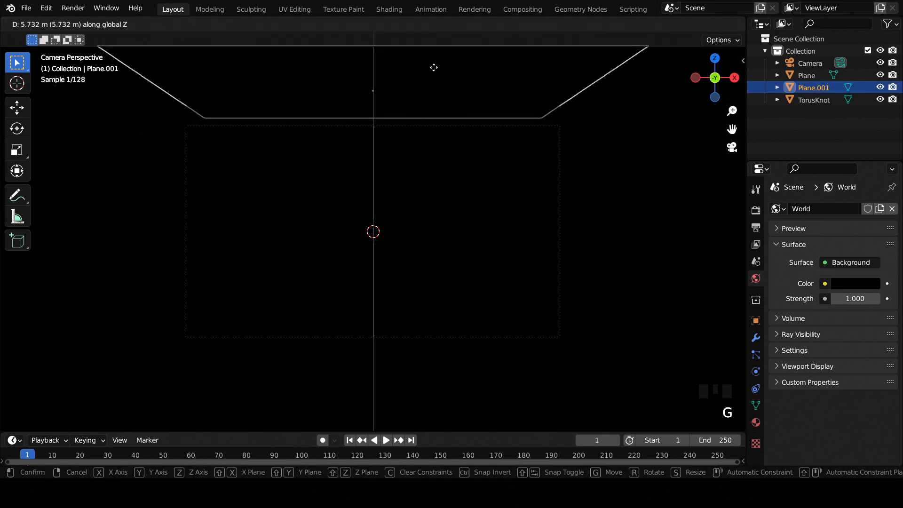
{"action": "left_click", "coordinate": [433, 55]}
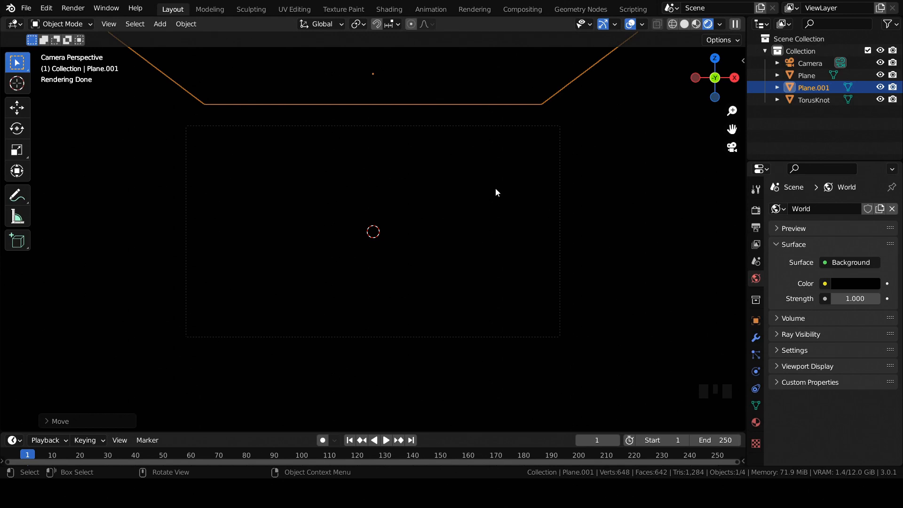
Give the overhead plane a new material with an Emission surface
{"action": "left_click", "coordinate": [482, 187]}
{"action": "left_click", "coordinate": [514, 67]}
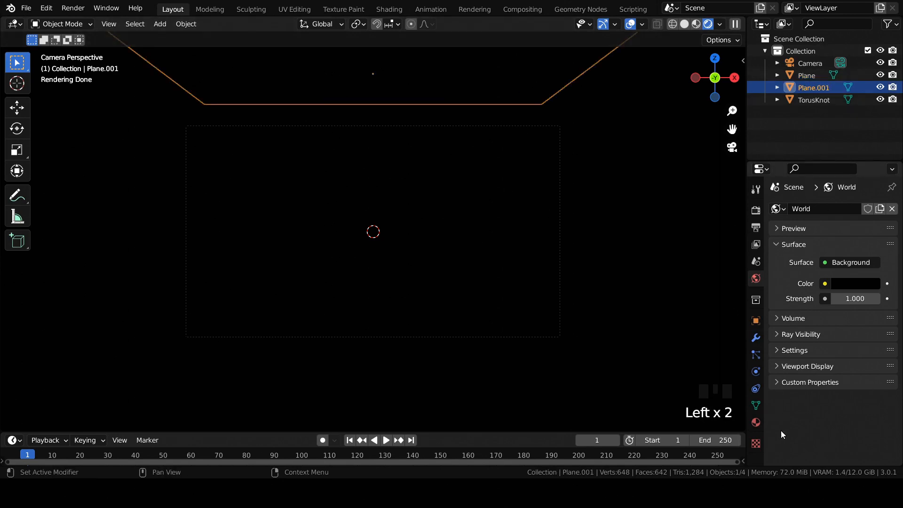
{"action": "left_click", "coordinate": [757, 419]}
{"action": "left_click", "coordinate": [816, 260]}
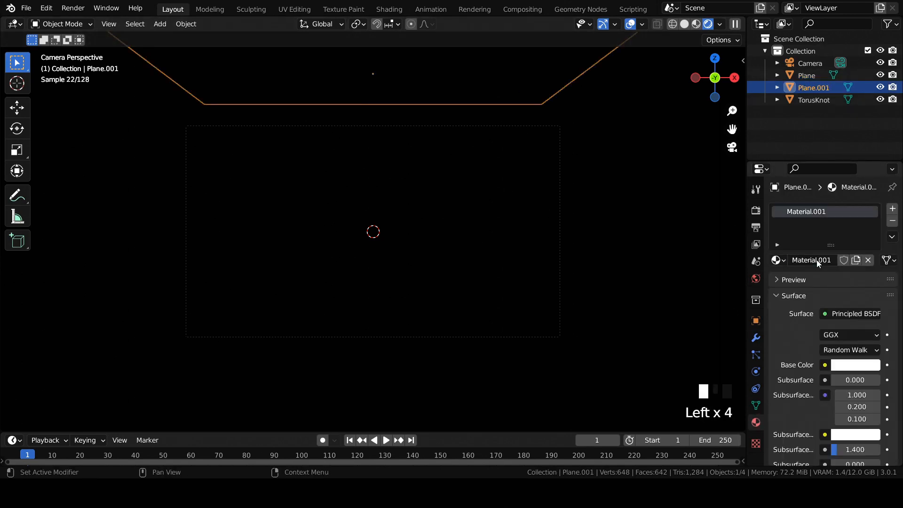
{"action": "left_click", "coordinate": [847, 313]}
{"action": "left_click", "coordinate": [757, 74]}
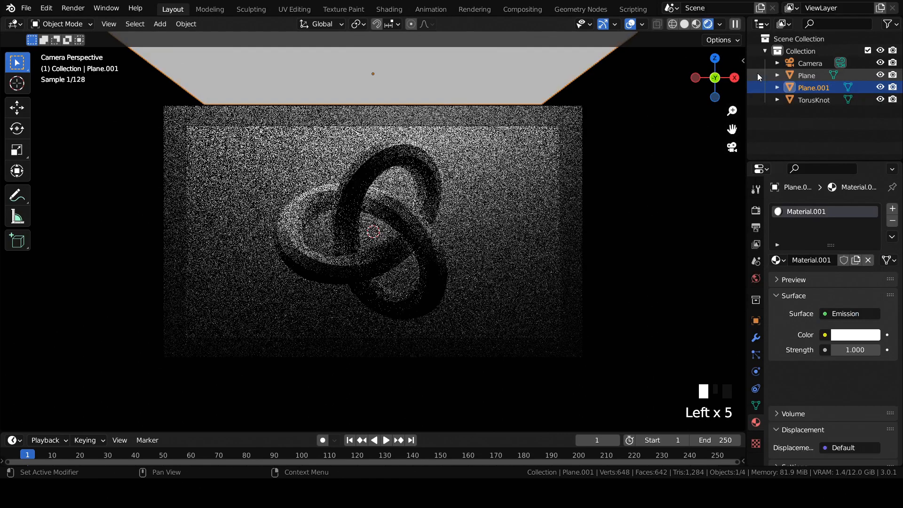
Widen the emissive overhead plane along X to about 1.3 times its width
{"action": "scroll", "coordinate": [424, 141], "scroll_direction": "down", "scroll_amount": 2}
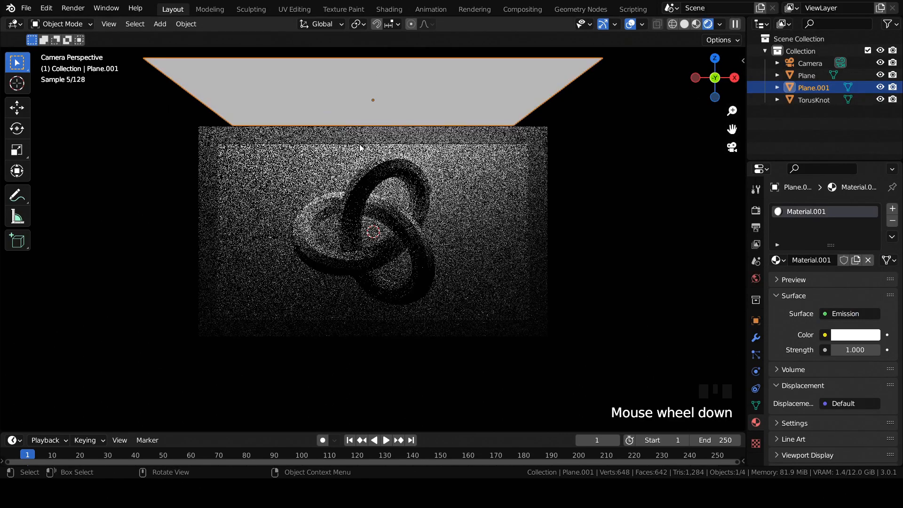
{"action": "key", "text": "s"}
{"action": "key", "text": "x"}
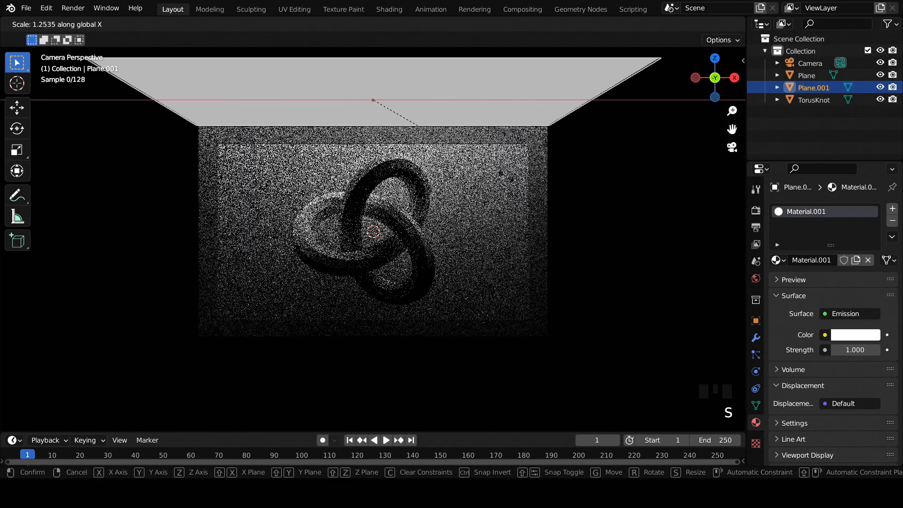
{"action": "left_click", "coordinate": [512, 182]}
Move the emissive overhead plane along Y toward the camera, away from the backdrop
{"action": "key", "text": "g"}
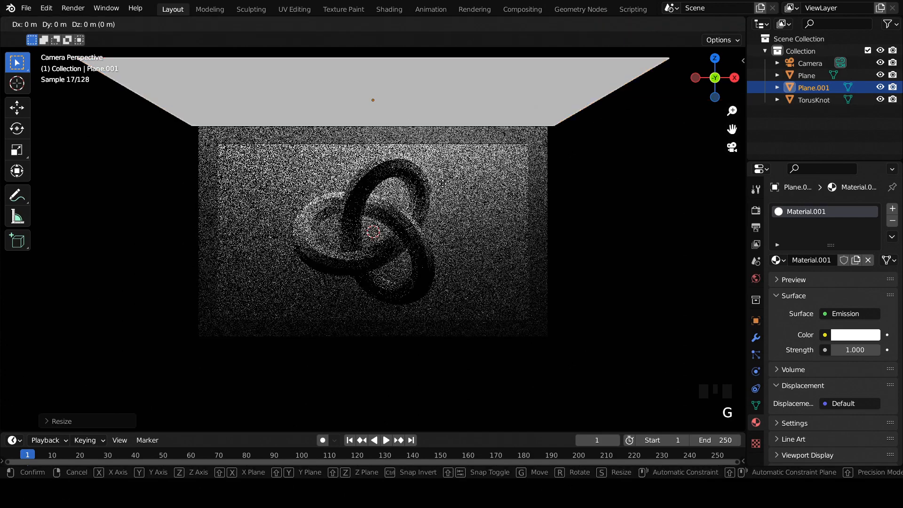
{"action": "key", "text": "y"}
{"action": "left_click", "coordinate": [416, 174]}
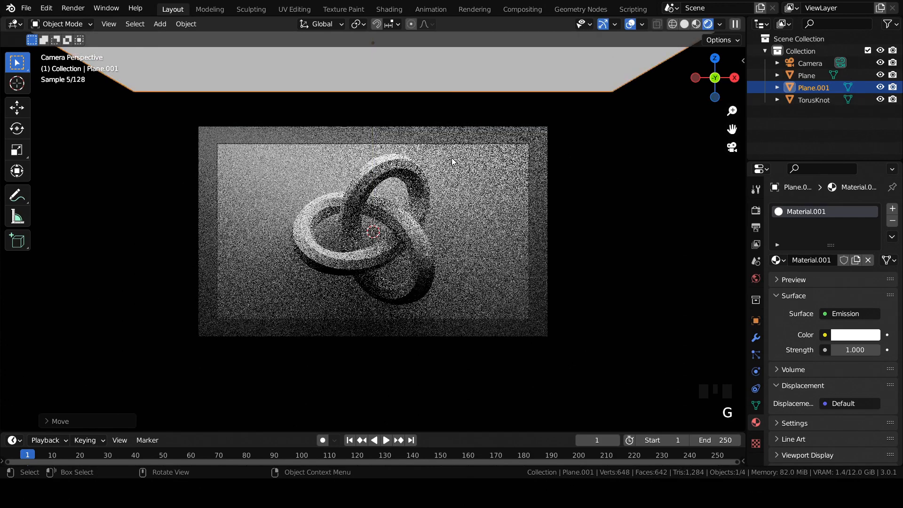
Tilt the emissive overhead plane with a free trackball rotation of about 35° and -5°
{"action": "scroll", "coordinate": [417, 174], "scroll_direction": "down", "scroll_amount": 2}
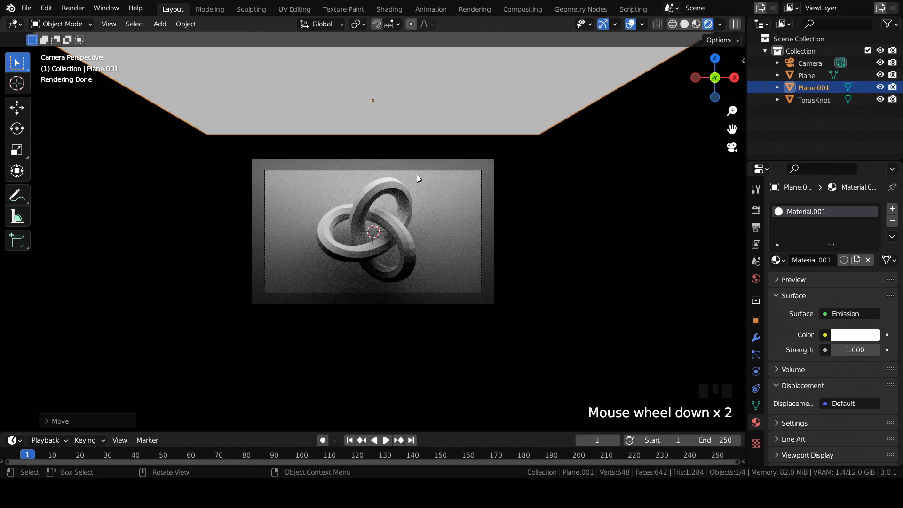
{"action": "key", "text": "r"}
{"action": "key", "text": "r"}
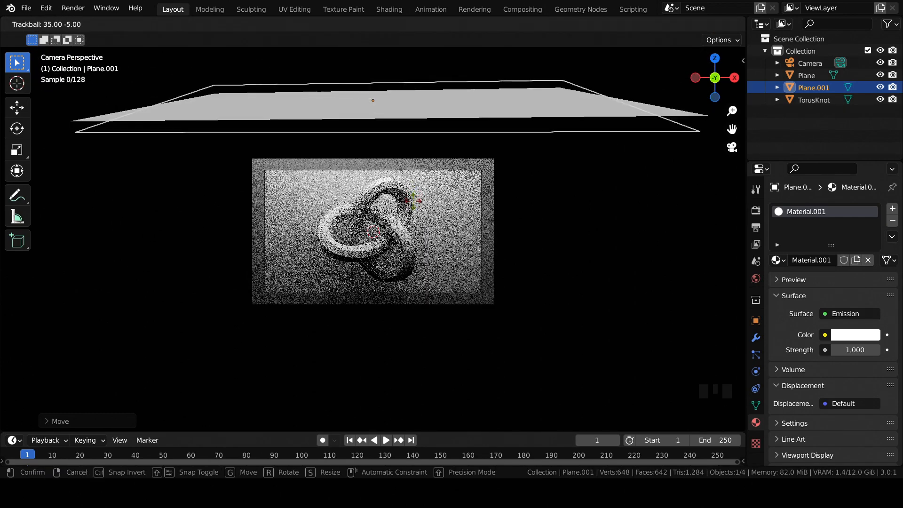
{"action": "key", "text": "Return"}
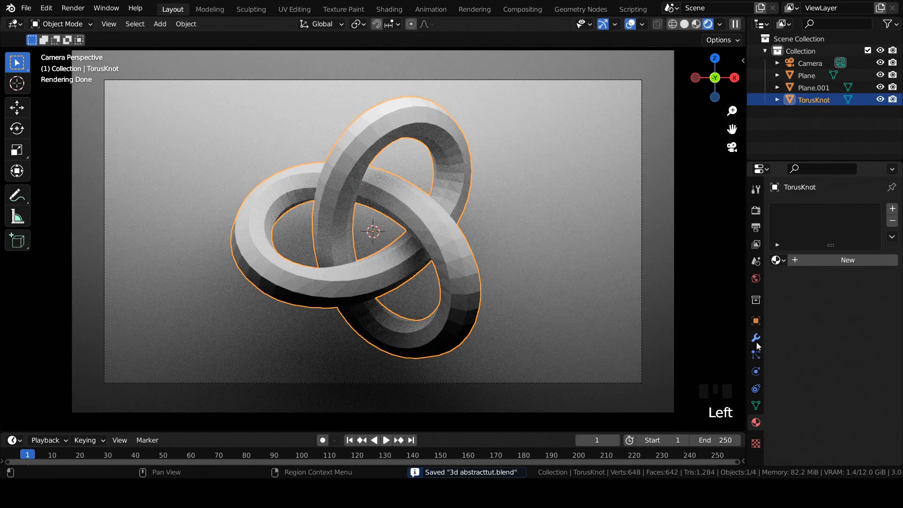
Add a Subdivision Surface modifier to the torus knot with render levels set to 6
{"action": "left_click", "coordinate": [756, 338]}
{"action": "left_click", "coordinate": [802, 208]}
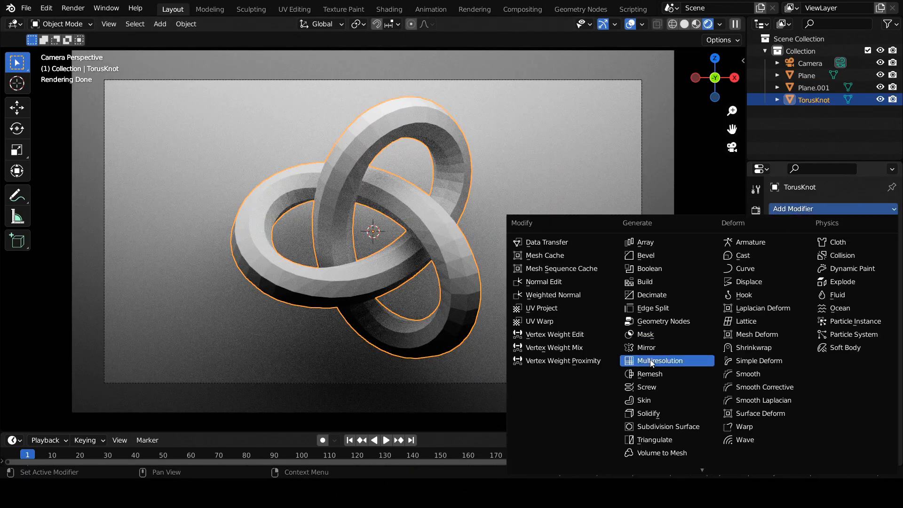
{"action": "left_click", "coordinate": [649, 426]}
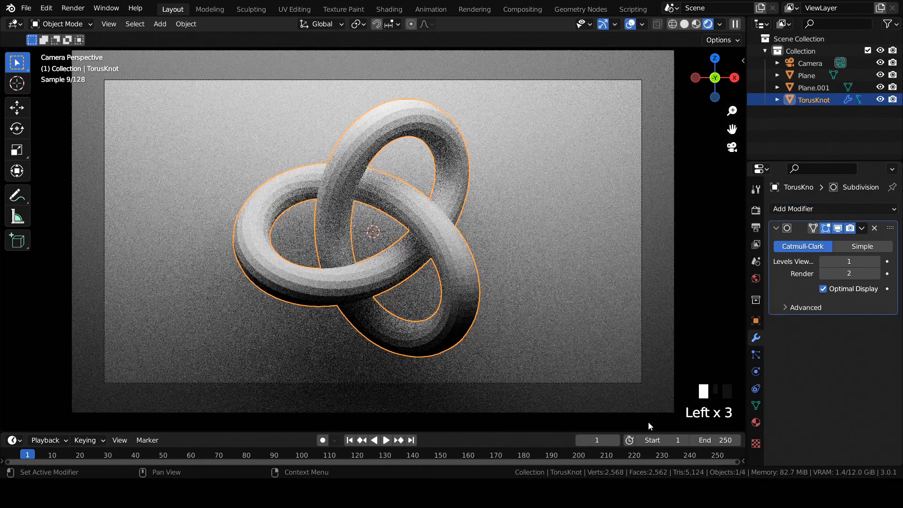
{"action": "left_click", "coordinate": [856, 273]}
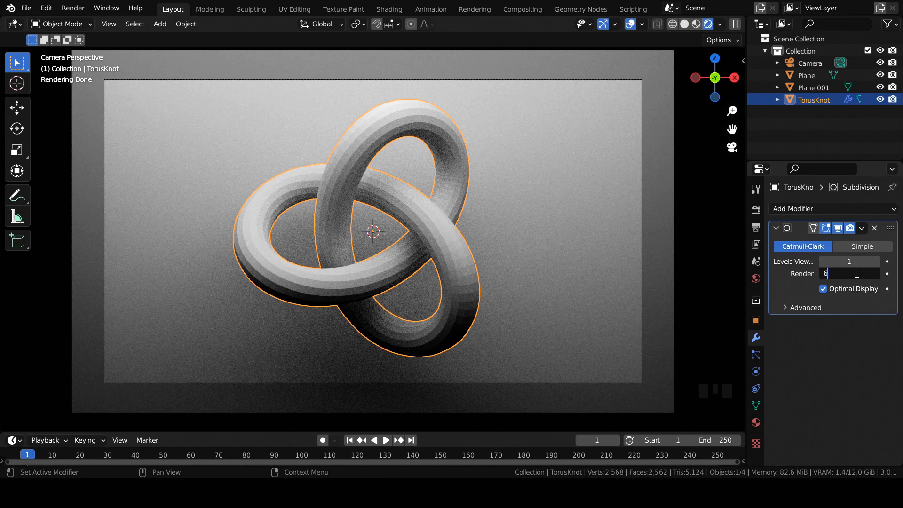
{"action": "left_click", "coordinate": [845, 274]}
{"action": "key", "text": "Return"}
{"action": "left_click", "coordinate": [777, 227]}
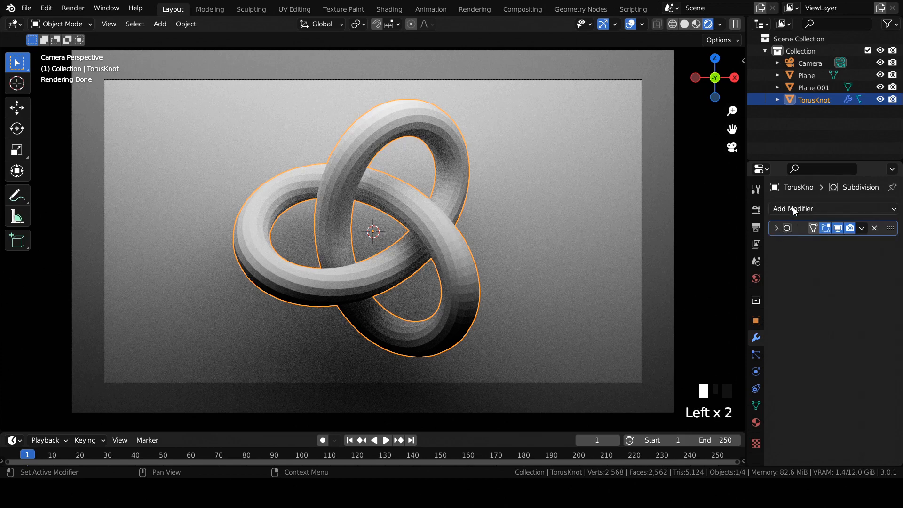
Add a Displace modifier to the torus knot, create a new texture for it and open that texture's settings
{"action": "left_click", "coordinate": [794, 210]}
{"action": "scroll", "coordinate": [677, 449], "scroll_direction": "down", "scroll_amount": 2}
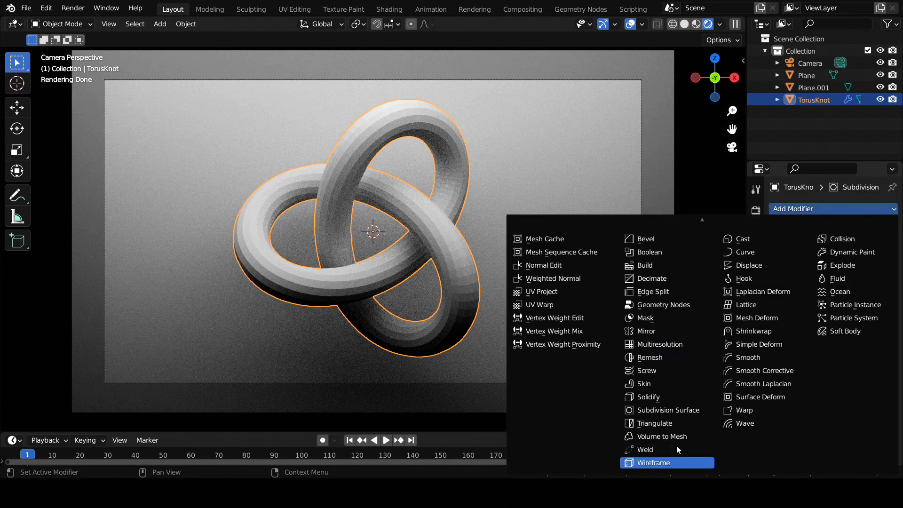
{"action": "left_click", "coordinate": [765, 264]}
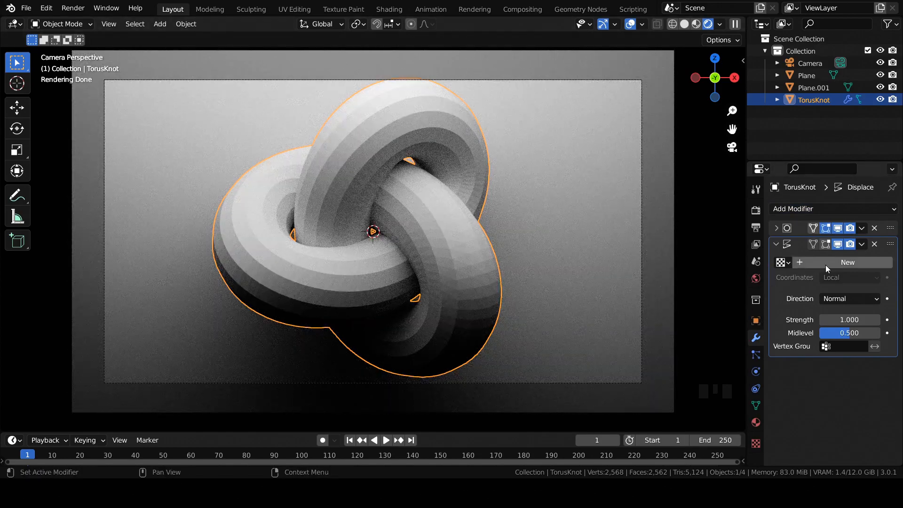
{"action": "left_click", "coordinate": [827, 266]}
{"action": "left_click", "coordinate": [889, 263]}
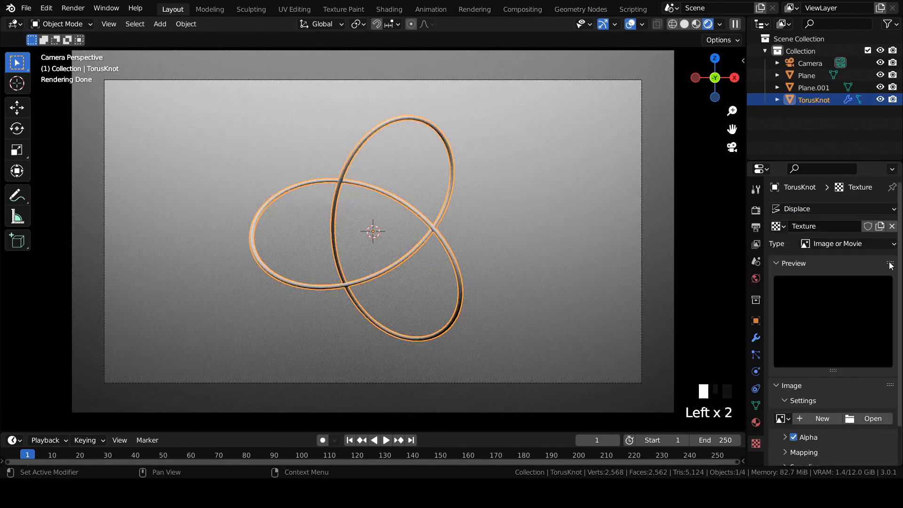
Change the displacement texture's type to Magic with a depth of 5
{"action": "left_click", "coordinate": [836, 244]}
{"action": "left_click", "coordinate": [835, 325]}
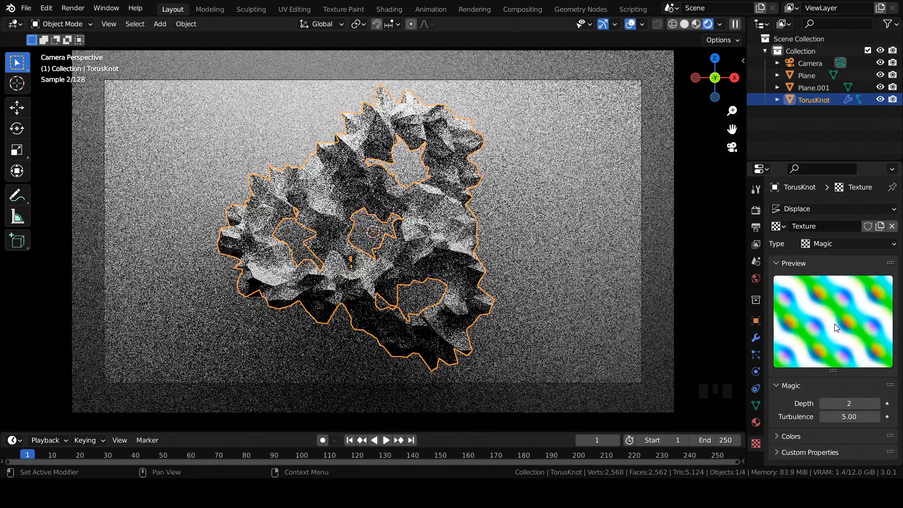
{"action": "left_click", "coordinate": [850, 404]}
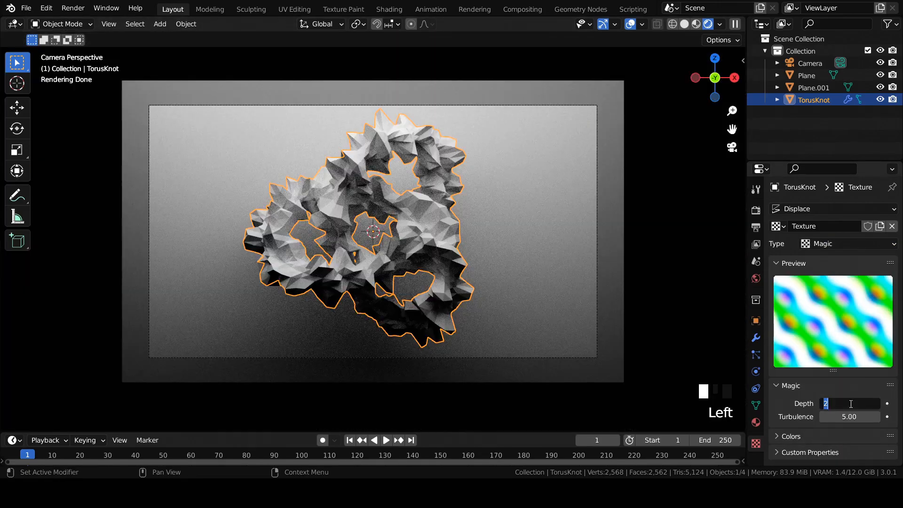
{"action": "type", "text": "5"}
{"action": "key", "text": "Return"}
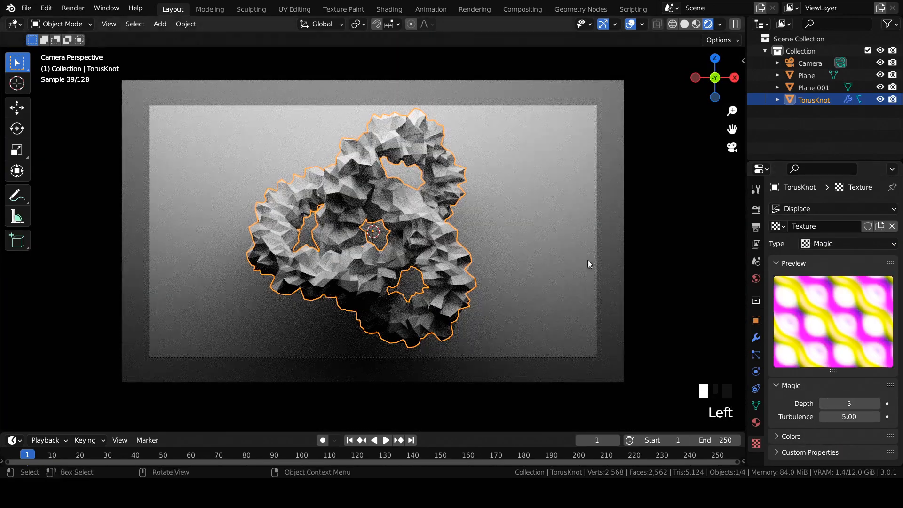
Give the torus knot a new material with specular 1 and roughness 0
{"action": "left_click", "coordinate": [756, 423]}
{"action": "left_click", "coordinate": [830, 259]}
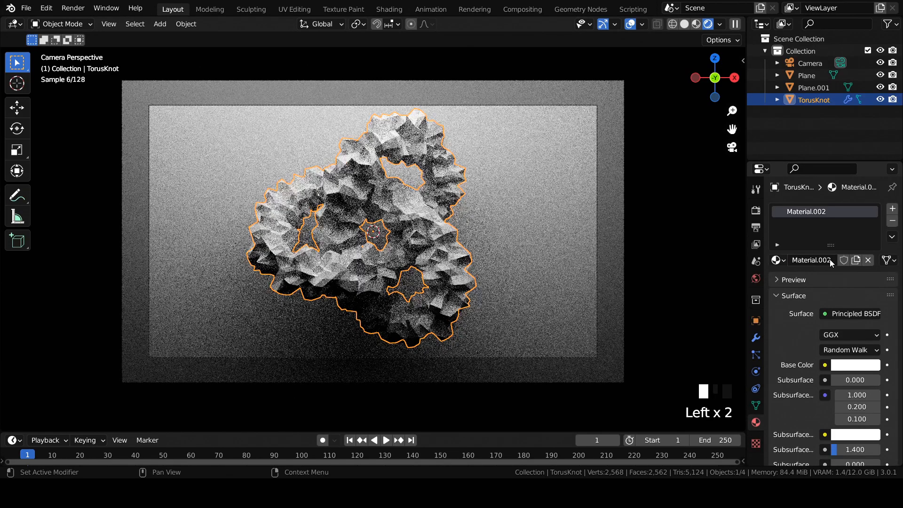
{"action": "scroll", "coordinate": [789, 314], "scroll_direction": "down", "scroll_amount": 8}
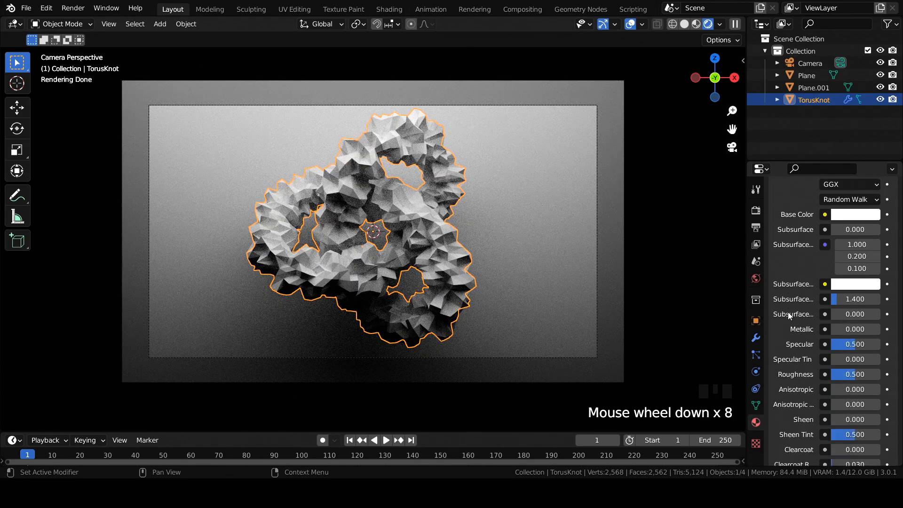
{"action": "left_click", "coordinate": [854, 346]}
{"action": "type", "text": "1"}
{"action": "key", "text": "Return"}
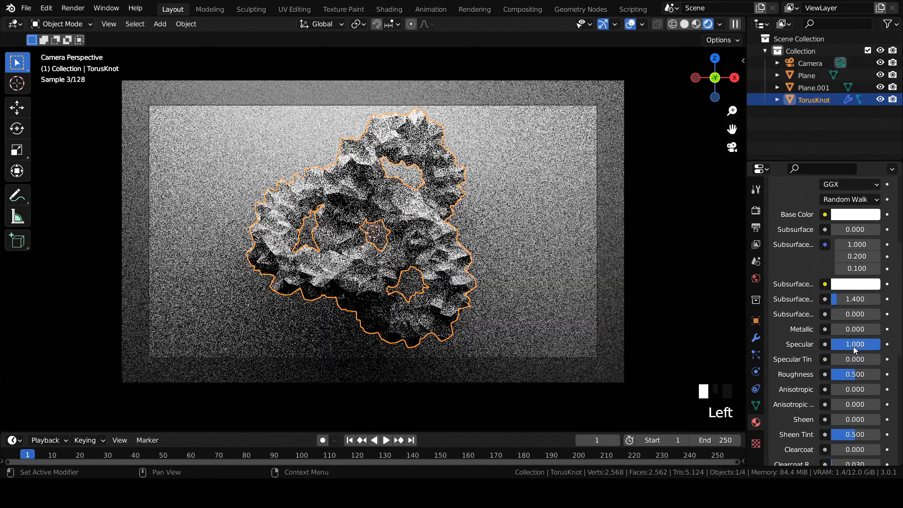
{"action": "left_click", "coordinate": [858, 374]}
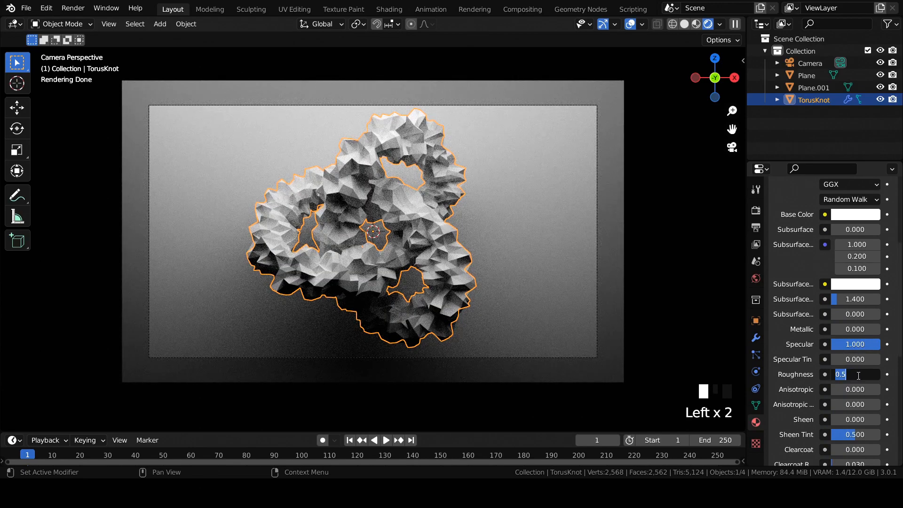
{"action": "type", "text": "0"}
{"action": "key", "text": "Return"}
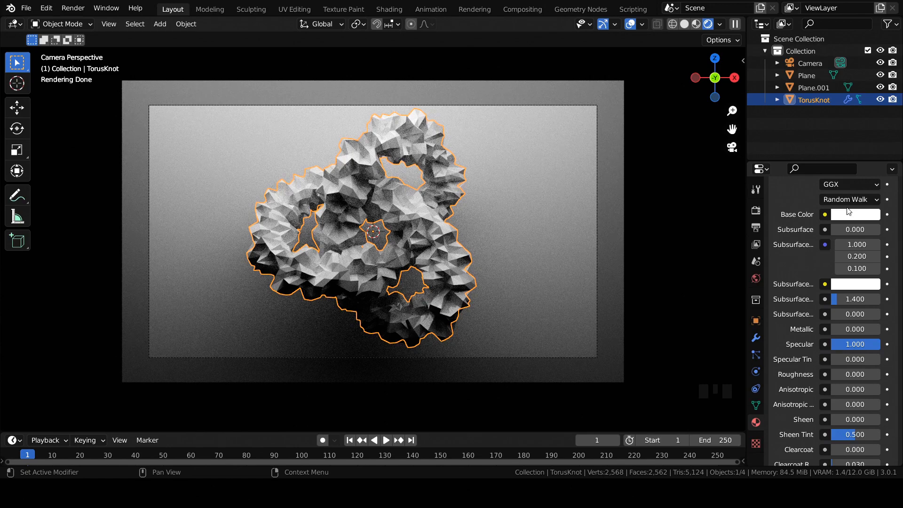
Set the knot material's base color to a dark red, about hue 0.006, saturation 0.908 and value 0.18
{"action": "left_click", "coordinate": [855, 216]}
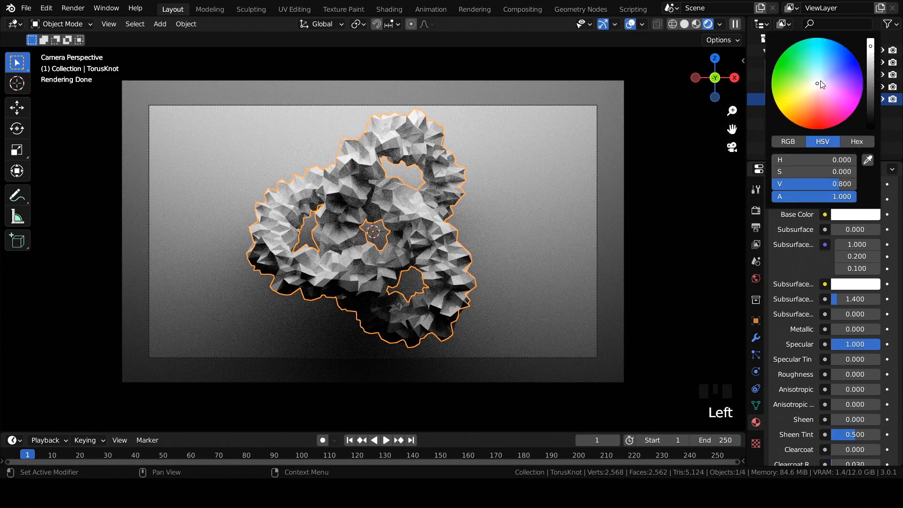
{"action": "left_click", "coordinate": [815, 116]}
{"action": "left_click", "coordinate": [870, 87]}
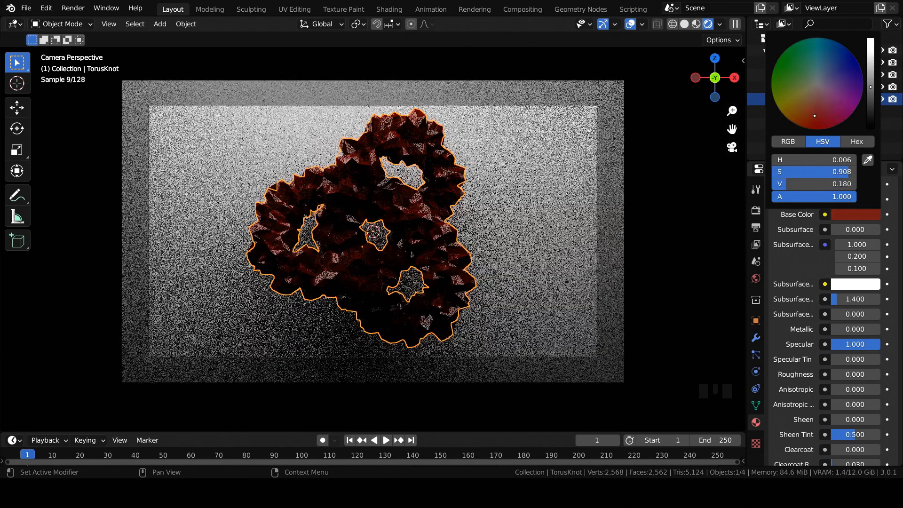
{"action": "scroll", "coordinate": [827, 306], "scroll_direction": "up", "scroll_amount": 11}
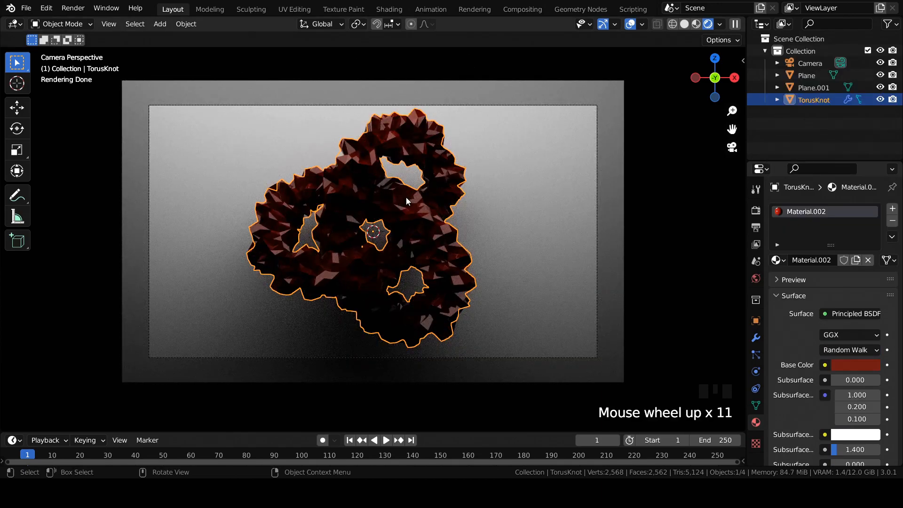
Duplicate the torus knot in place and make the duplicate's material an independent copy
{"action": "key", "text": "shift+d"}
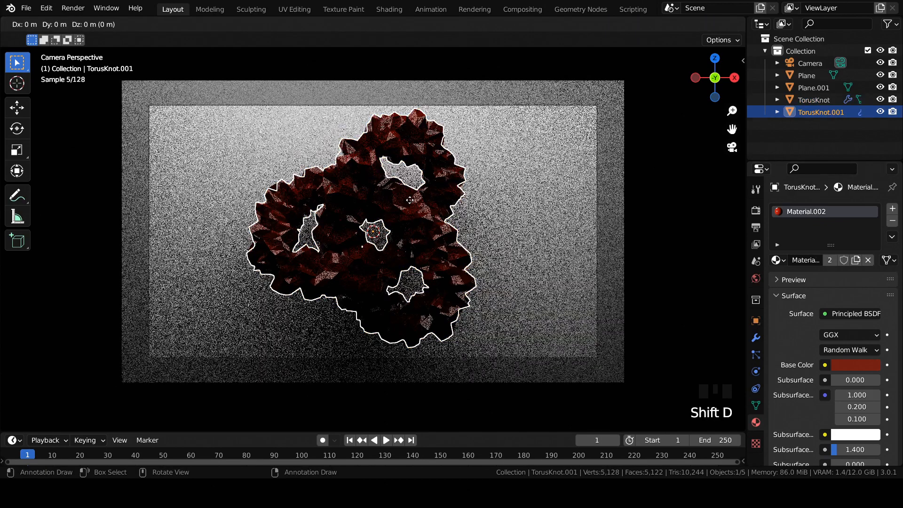
{"action": "left_click", "coordinate": [410, 200]}
{"action": "scroll", "coordinate": [780, 324], "scroll_direction": "down", "scroll_amount": 5}
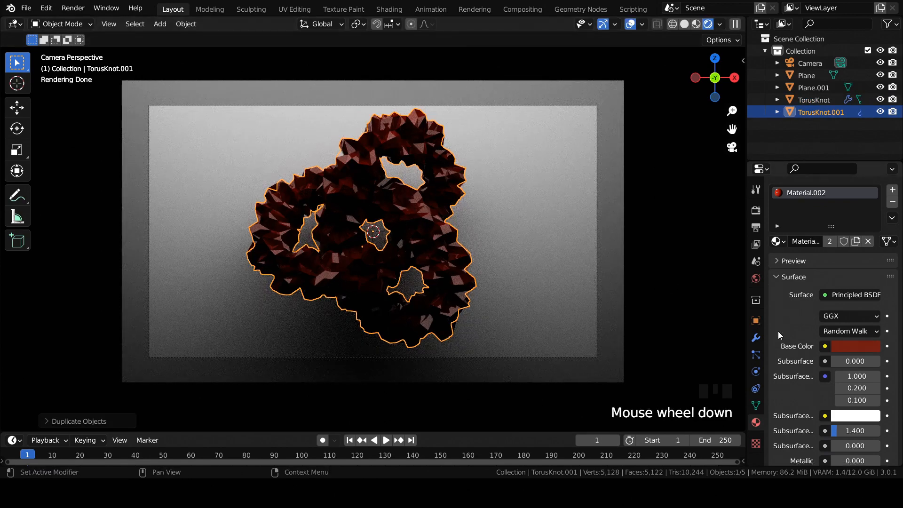
{"action": "scroll", "coordinate": [834, 287], "scroll_direction": "up", "scroll_amount": 4}
{"action": "left_click", "coordinate": [856, 240]}
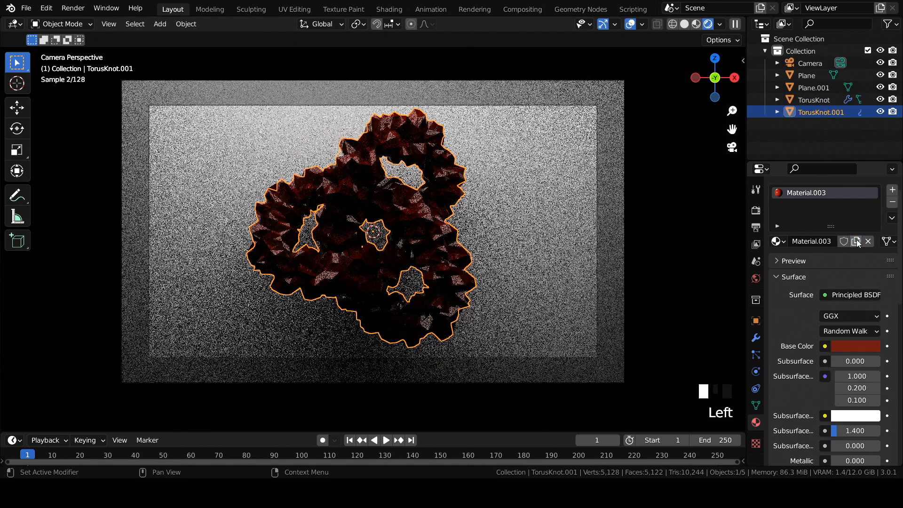
Change the duplicate knot material's base color to a bright, pale reddish tone
{"action": "left_click", "coordinate": [856, 345]}
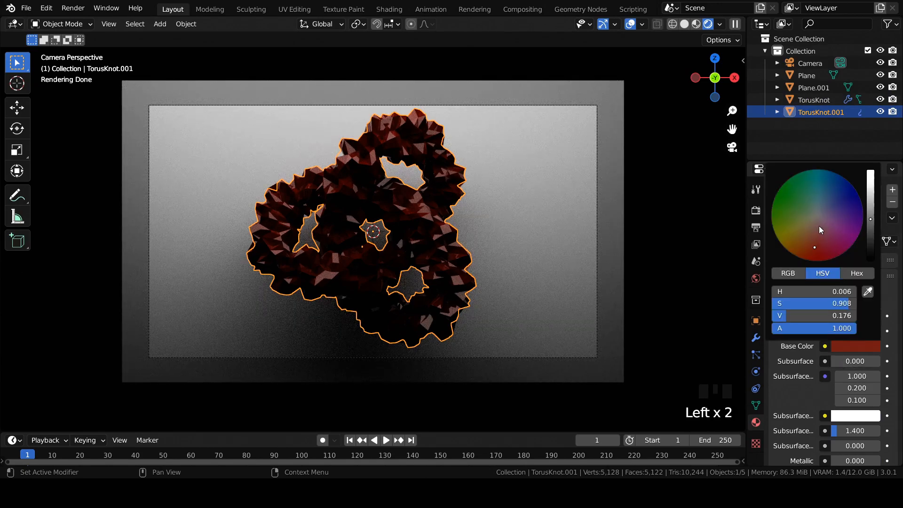
{"action": "left_click", "coordinate": [819, 226]}
{"action": "left_click_drag", "start_coordinate": [871, 225], "coordinate": [869, 173]}
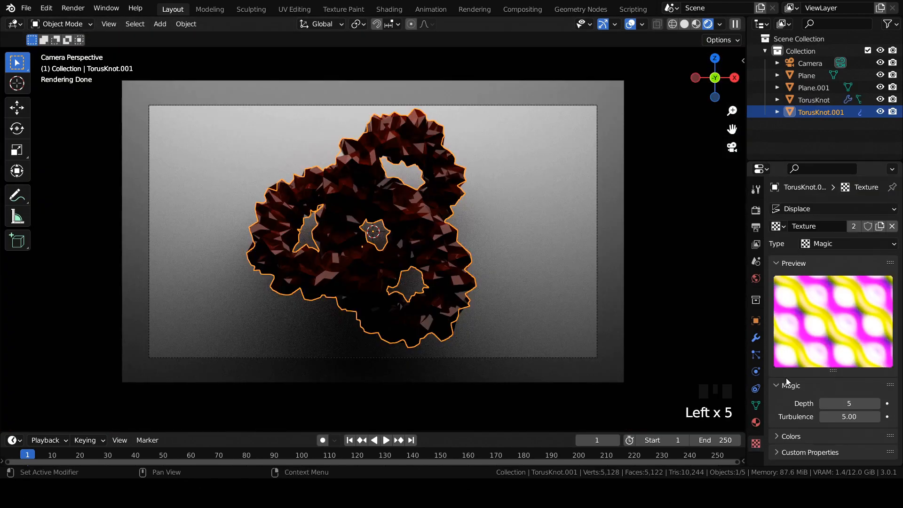
Make the duplicate knot's displacement texture an independent copy and change its type to Wood
{"action": "left_click", "coordinate": [879, 226]}
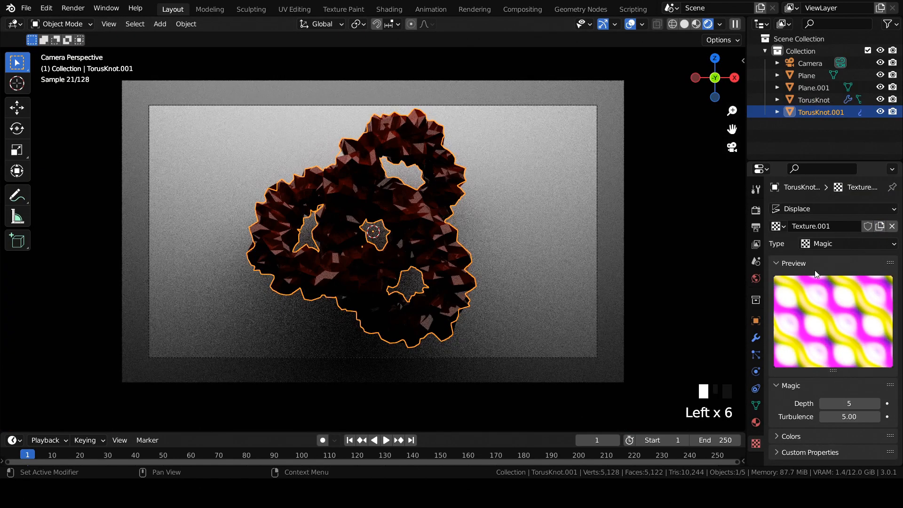
{"action": "scroll", "coordinate": [810, 273], "scroll_direction": "down", "scroll_amount": 6}
{"action": "left_click", "coordinate": [830, 244]}
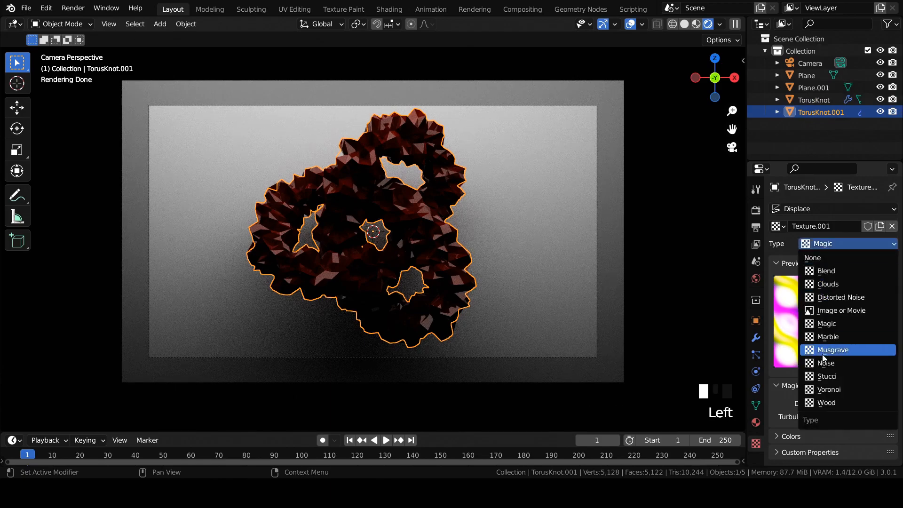
{"action": "left_click", "coordinate": [825, 403]}
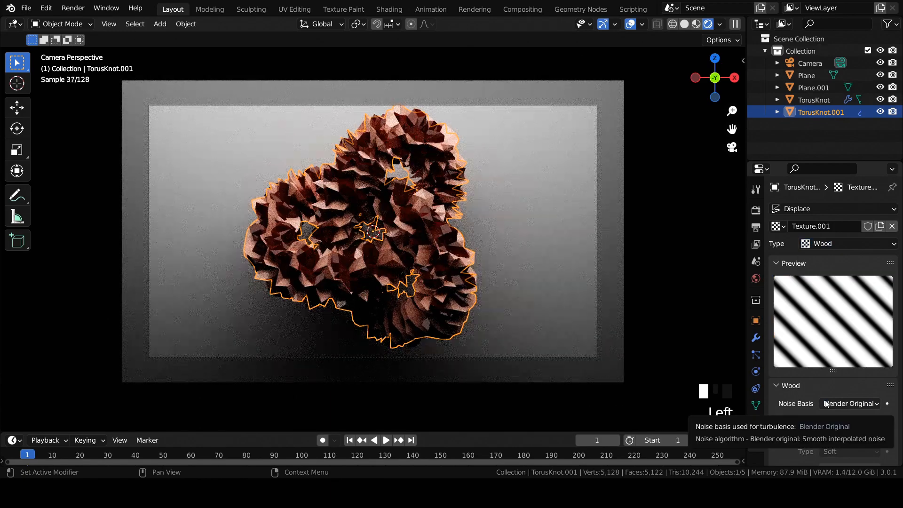
Enable the color ramp in the color settings of the duplicate knot's Wood texture
{"action": "scroll", "coordinate": [450, 202], "scroll_direction": "up", "scroll_amount": 5}
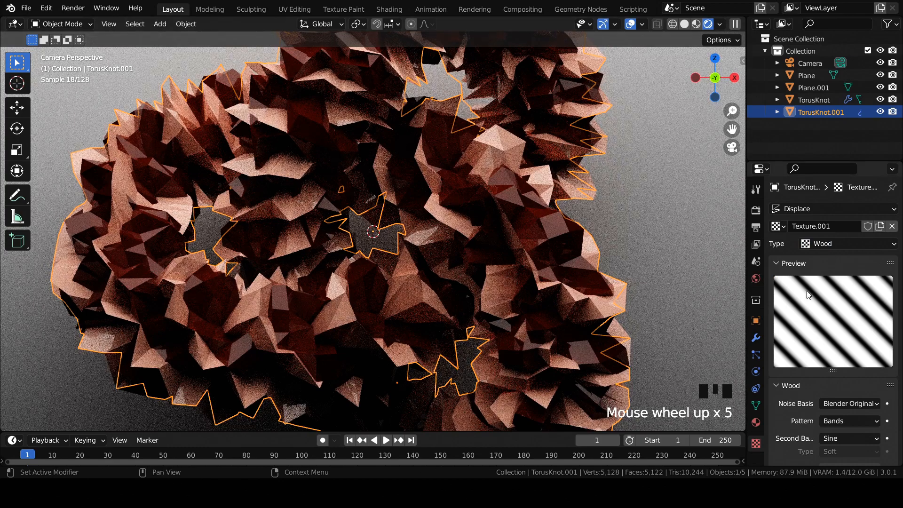
{"action": "scroll", "coordinate": [854, 314], "scroll_direction": "down", "scroll_amount": 6}
{"action": "scroll", "coordinate": [854, 314], "scroll_direction": "down", "scroll_amount": 5}
{"action": "left_click", "coordinate": [797, 440]}
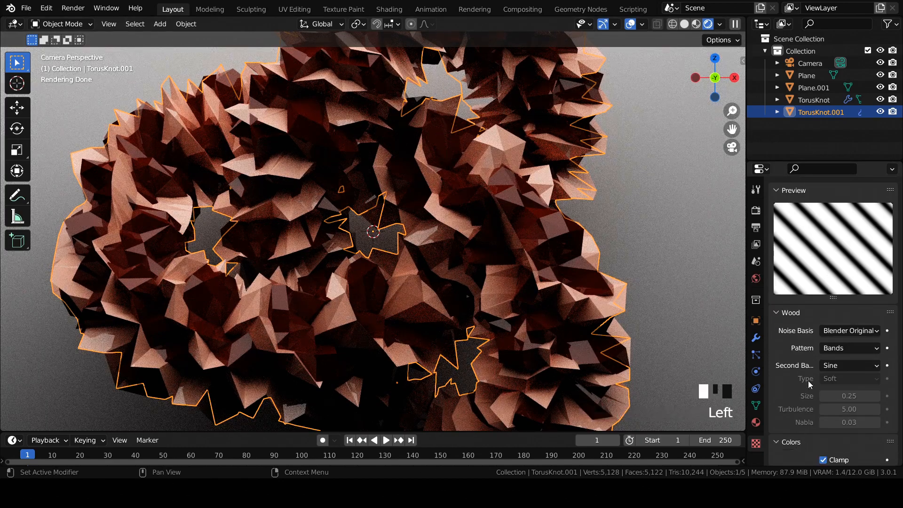
{"action": "scroll", "coordinate": [810, 385], "scroll_direction": "down", "scroll_amount": 6}
{"action": "scroll", "coordinate": [800, 439], "scroll_direction": "down", "scroll_amount": 1}
{"action": "left_click", "coordinate": [793, 442]}
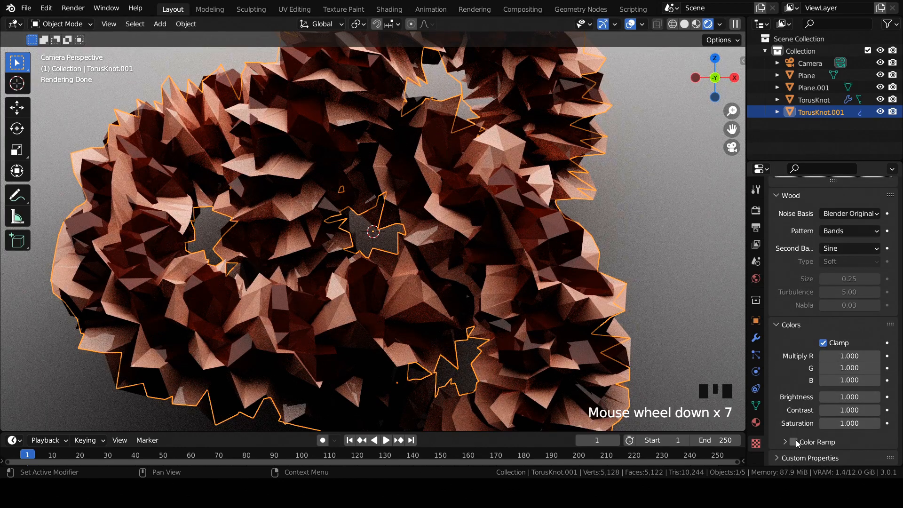
{"action": "left_click", "coordinate": [785, 442]}
{"action": "scroll", "coordinate": [793, 376], "scroll_direction": "down", "scroll_amount": 6}
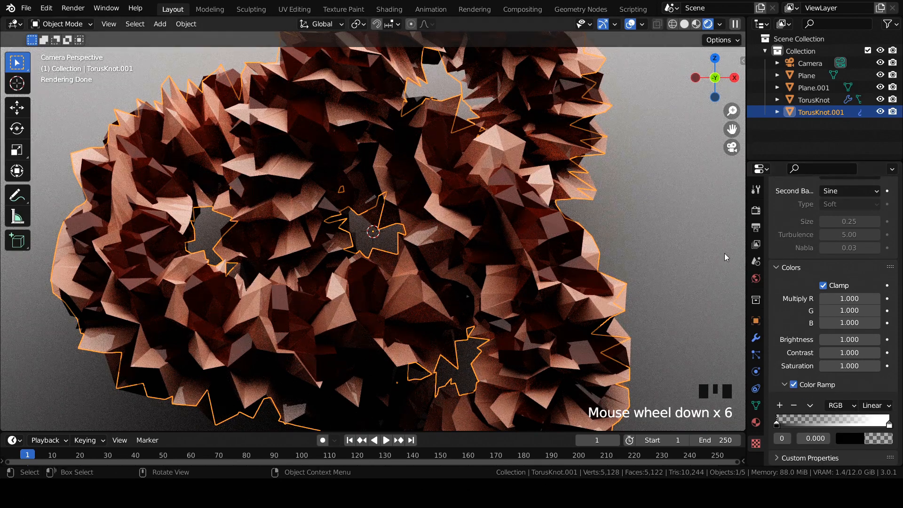
Enable the color ramp on the original knot's Magic texture and deselect the knot
{"action": "left_click", "coordinate": [809, 100]}
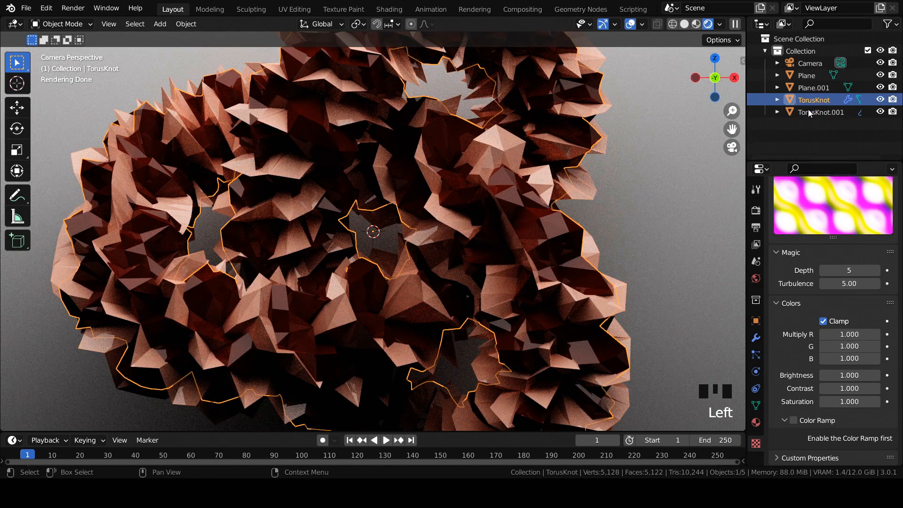
{"action": "left_click", "coordinate": [794, 421]}
{"action": "scroll", "coordinate": [488, 210], "scroll_direction": "down", "scroll_amount": 4}
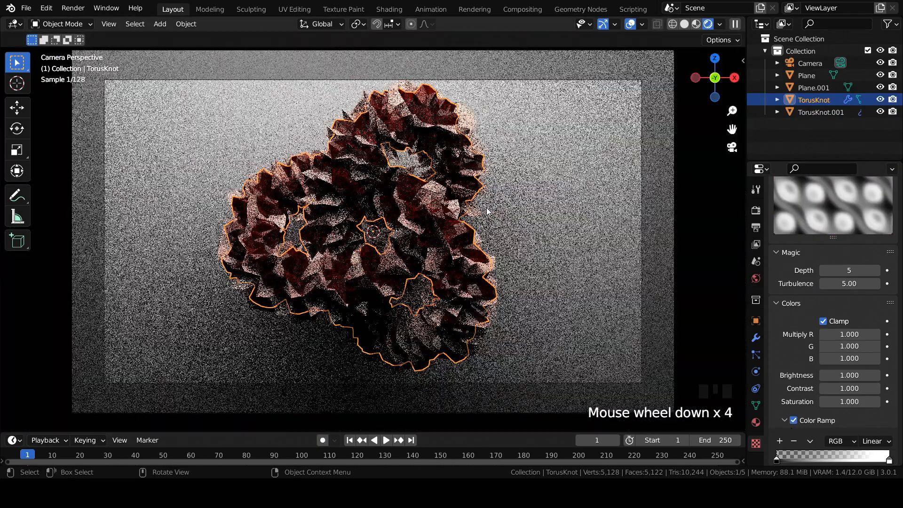
{"action": "left_click", "coordinate": [711, 187]}
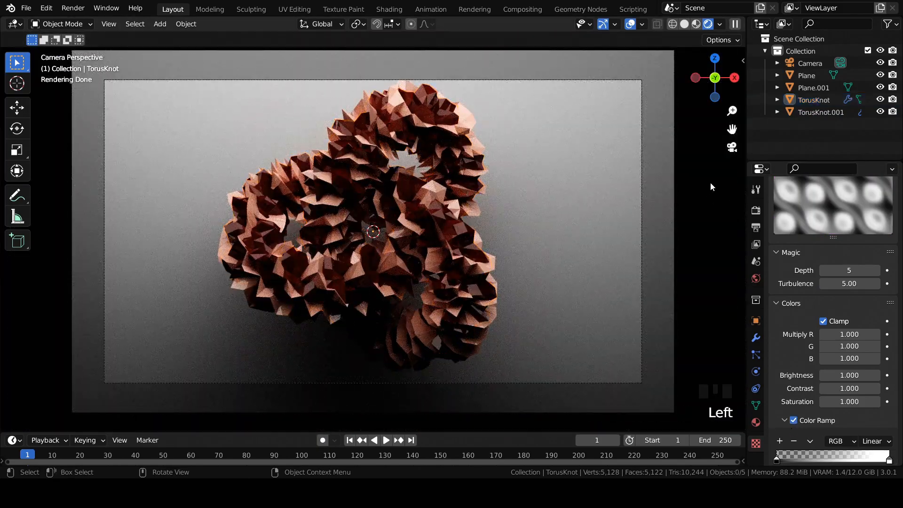
Give the backdrop plane a new material with metallic and specular both set to 1.0
{"action": "left_click", "coordinate": [557, 116]}
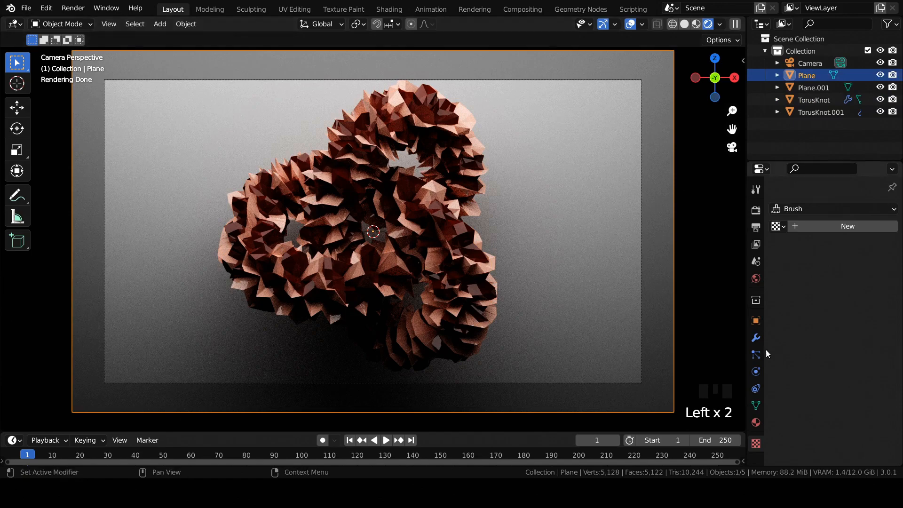
{"action": "left_click", "coordinate": [756, 422]}
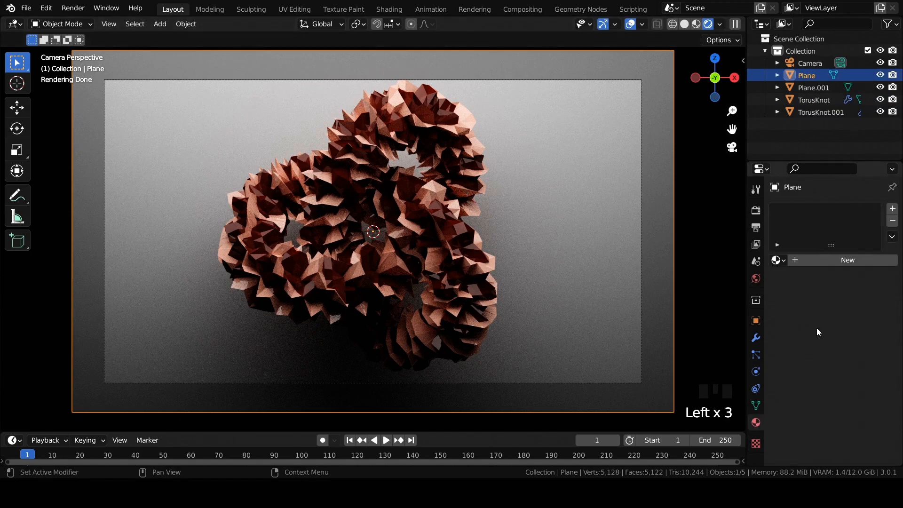
{"action": "left_click", "coordinate": [824, 260]}
{"action": "scroll", "coordinate": [798, 346], "scroll_direction": "down", "scroll_amount": 7}
{"action": "scroll", "coordinate": [798, 346], "scroll_direction": "down", "scroll_amount": 3}
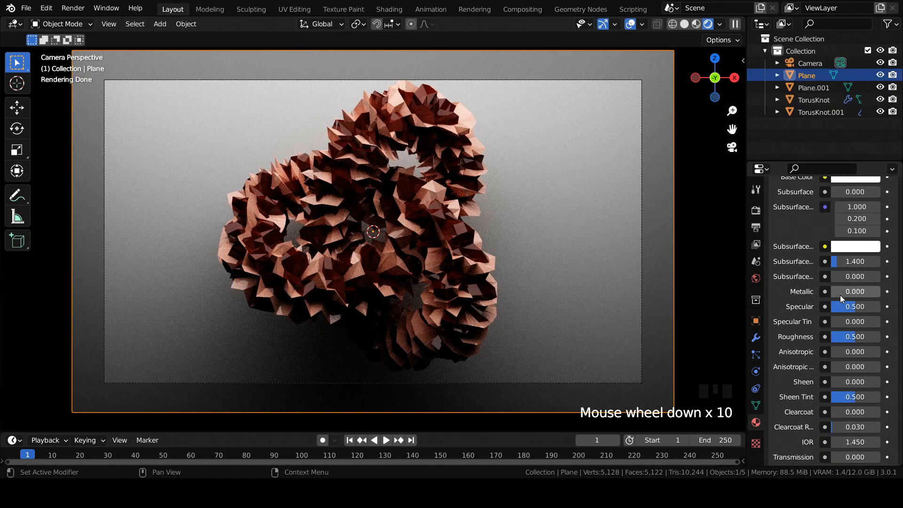
{"action": "left_click_drag", "start_coordinate": [840, 291], "coordinate": [880, 306]}
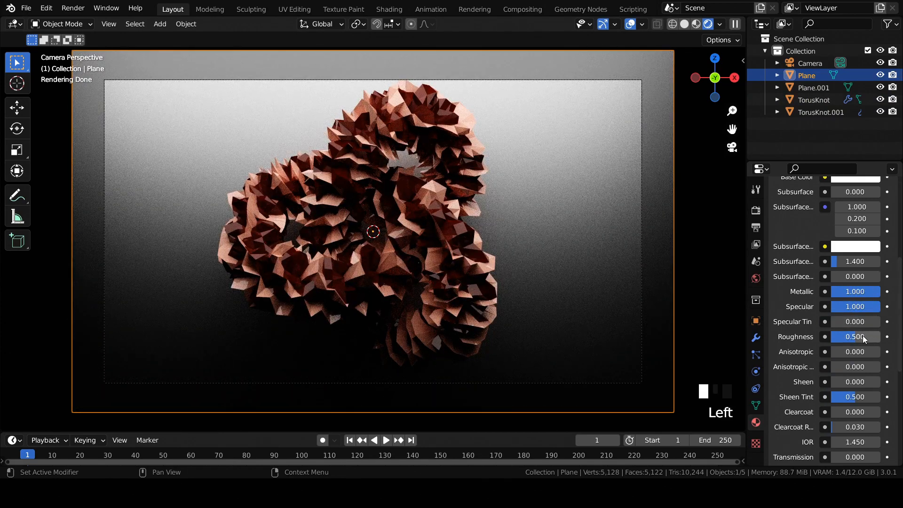
Raise the backdrop plane material's roughness to about 0.8, trying 0.6 first
{"action": "double_click", "coordinate": [863, 336]}
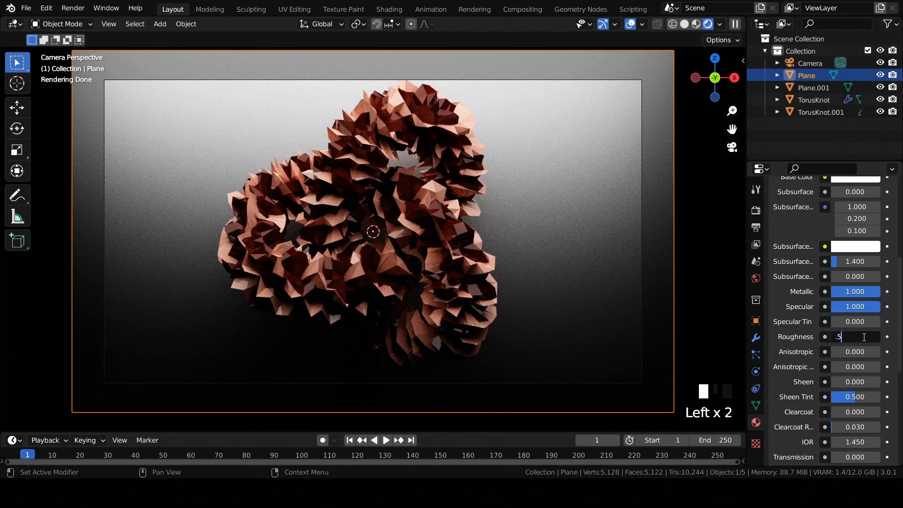
{"action": "type", "text": "0.6"}
{"action": "key", "text": "Return"}
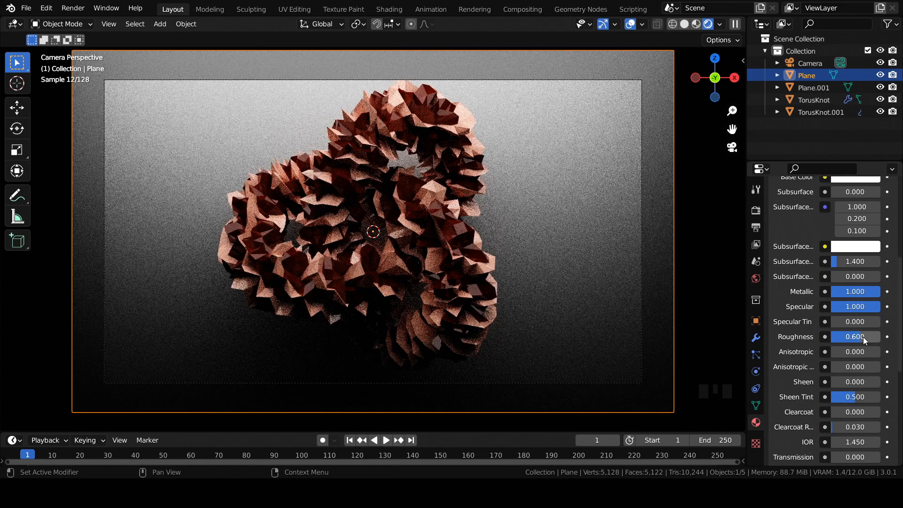
{"action": "left_click_drag", "start_coordinate": [856, 337], "coordinate": [860, 337]}
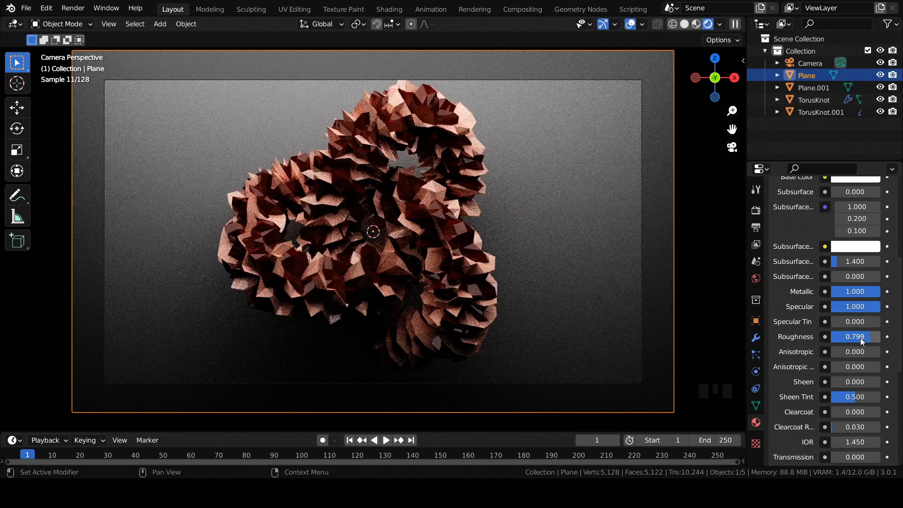
Deselect the backdrop plane and set the color management exposure to 1.0 in the render settings
{"action": "scroll", "coordinate": [451, 159], "scroll_direction": "down", "scroll_amount": 1}
{"action": "scroll", "coordinate": [819, 234], "scroll_direction": "down", "scroll_amount": 12}
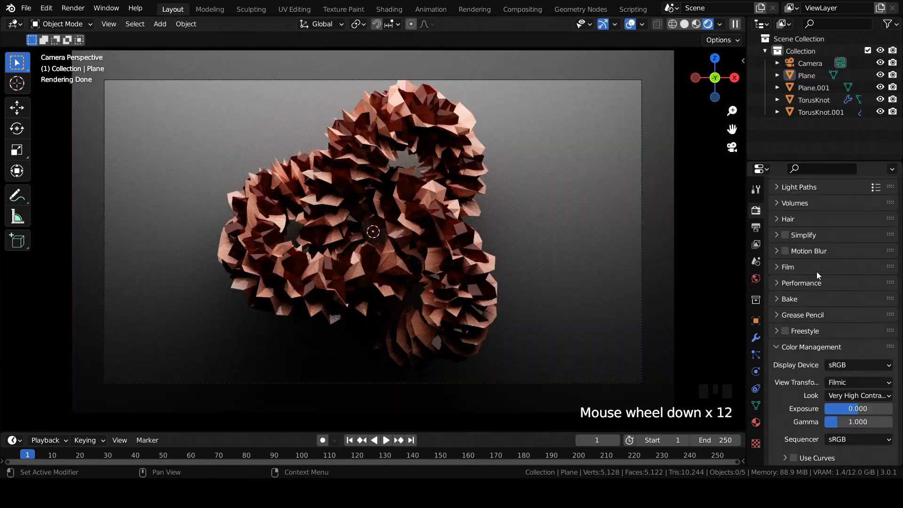
{"action": "left_click", "coordinate": [864, 409]}
{"action": "type", "text": "1"}
{"action": "key", "text": "Return"}
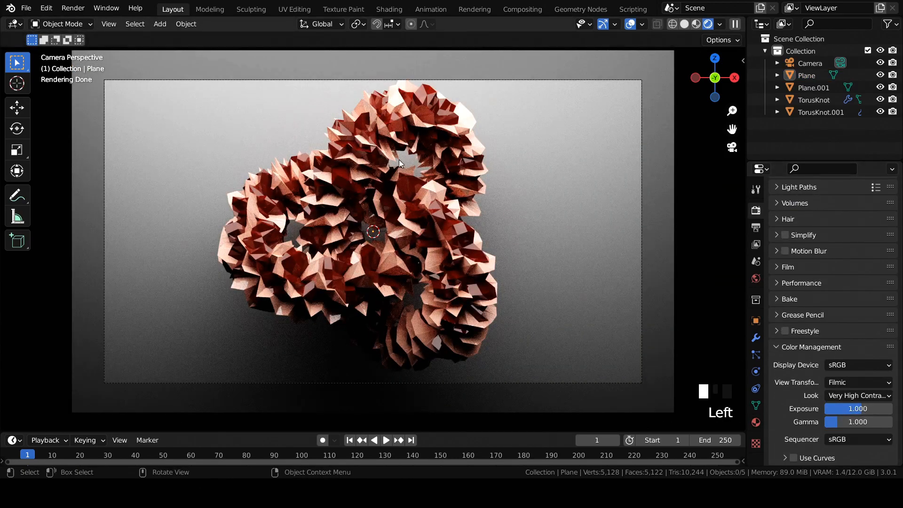
Save the file, render a still image of the scene and examine the result in the Rendering workspace
{"action": "scroll", "coordinate": [399, 159], "scroll_direction": "down", "scroll_amount": 2}
{"action": "scroll", "coordinate": [359, 174], "scroll_direction": "up", "scroll_amount": 1}
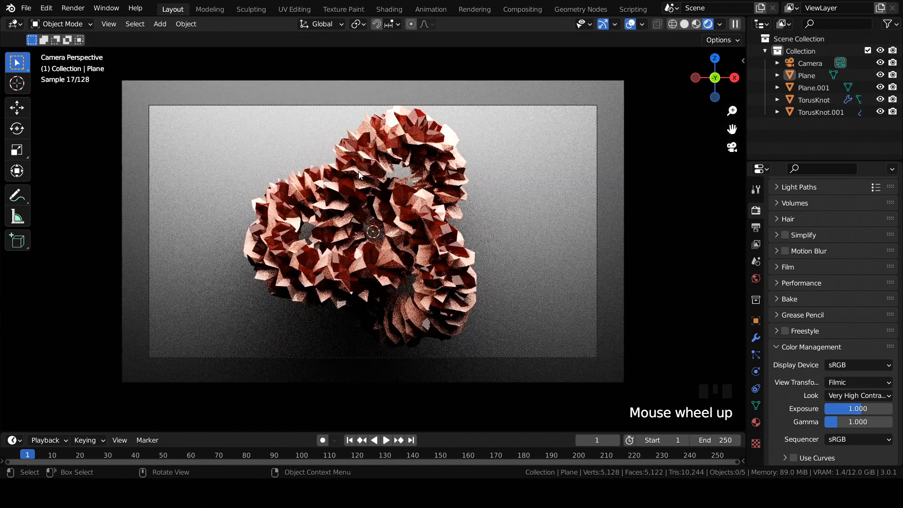
{"action": "scroll", "coordinate": [359, 173], "scroll_direction": "down", "scroll_amount": 4}
{"action": "scroll", "coordinate": [368, 151], "scroll_direction": "up", "scroll_amount": 1}
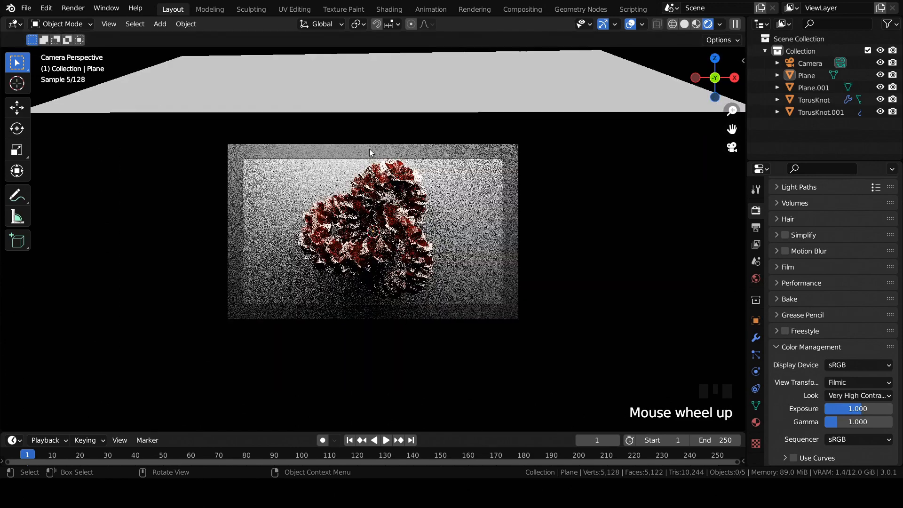
{"action": "scroll", "coordinate": [369, 149], "scroll_direction": "up", "scroll_amount": 2}
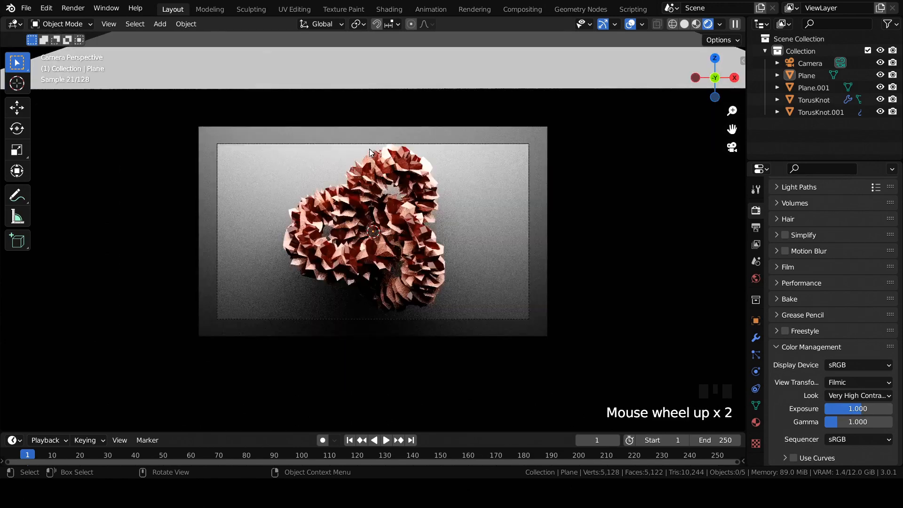
{"action": "key", "text": "ctrl+s"}
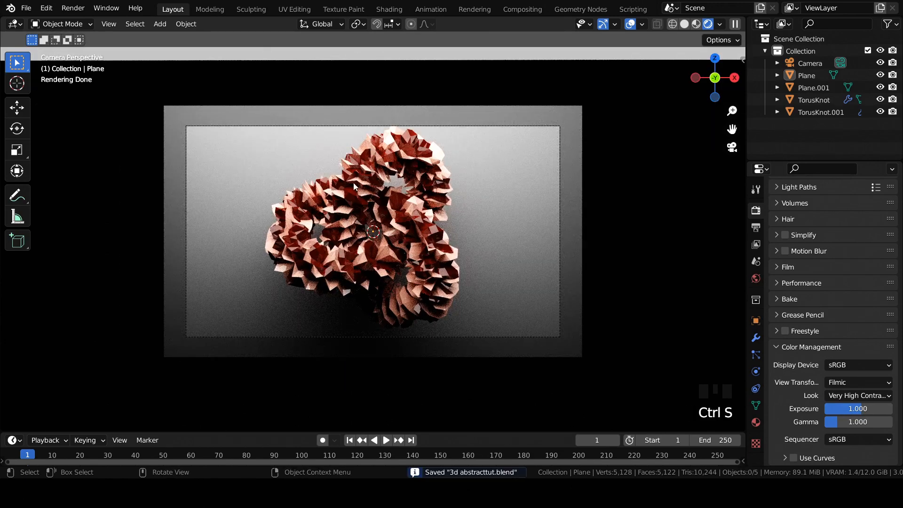
{"action": "left_click", "coordinate": [74, 8]}
{"action": "left_click", "coordinate": [96, 27]}
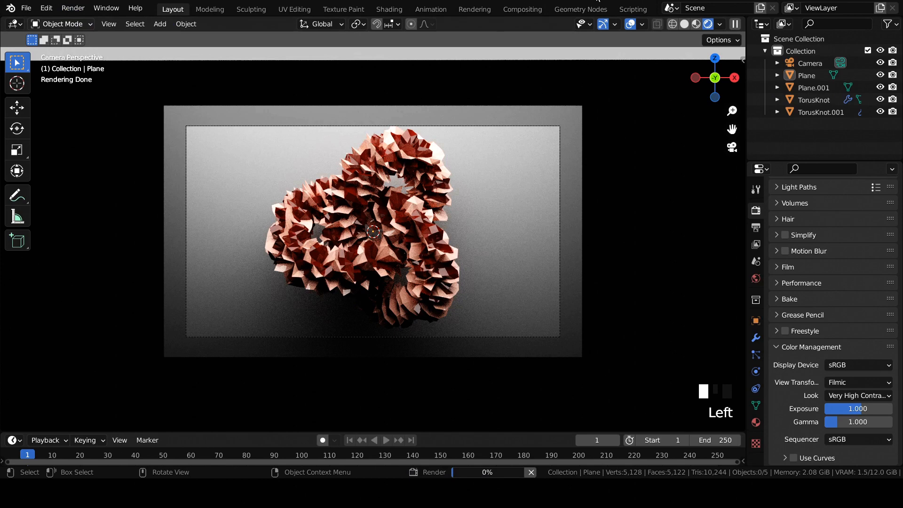
{"action": "left_click", "coordinate": [476, 10]}
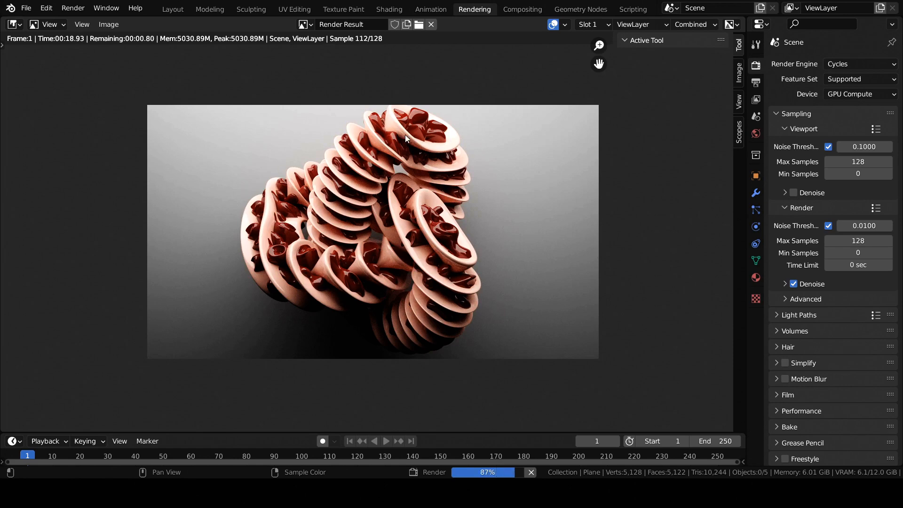
{"action": "scroll", "coordinate": [405, 134], "scroll_direction": "up", "scroll_amount": 2}
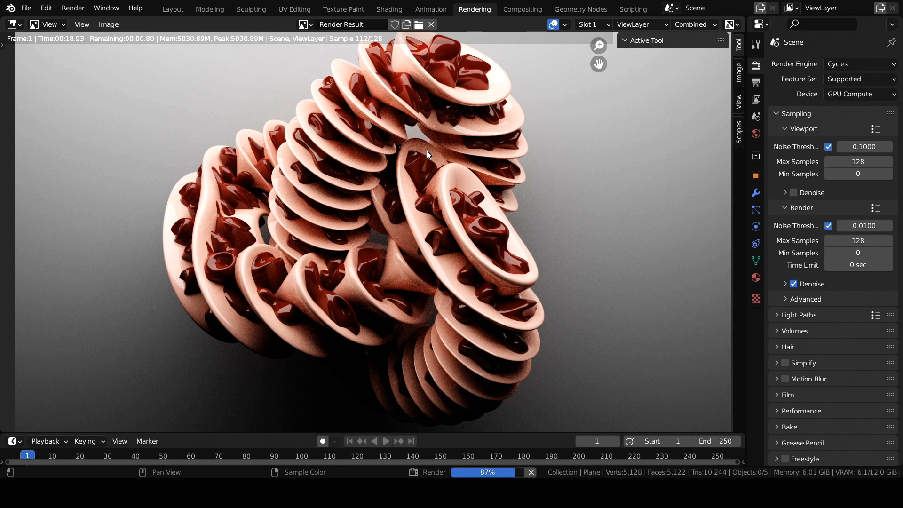
{"action": "scroll", "coordinate": [427, 150], "scroll_direction": "down", "scroll_amount": 2}
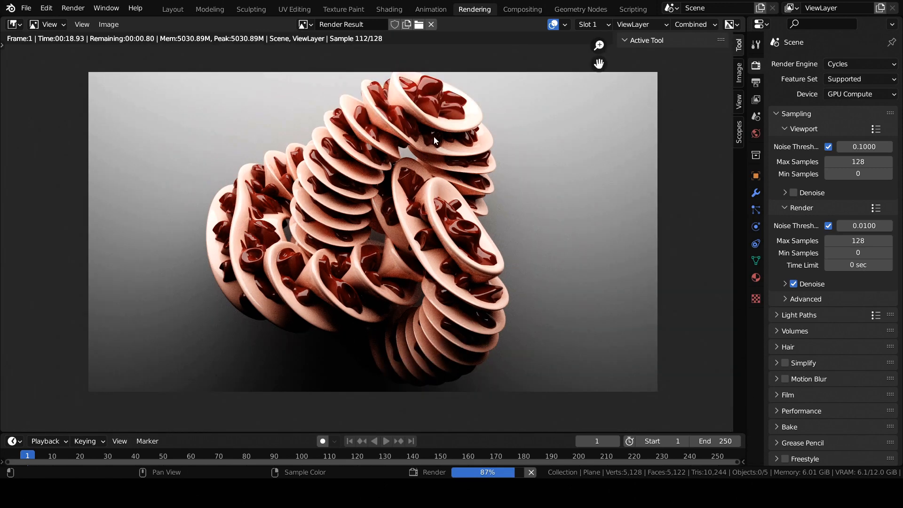
Return to the Layout workspace and set the original knot's Displace modifier strength to 0.3
{"action": "left_click", "coordinate": [173, 9]}
{"action": "left_click", "coordinate": [755, 338]}
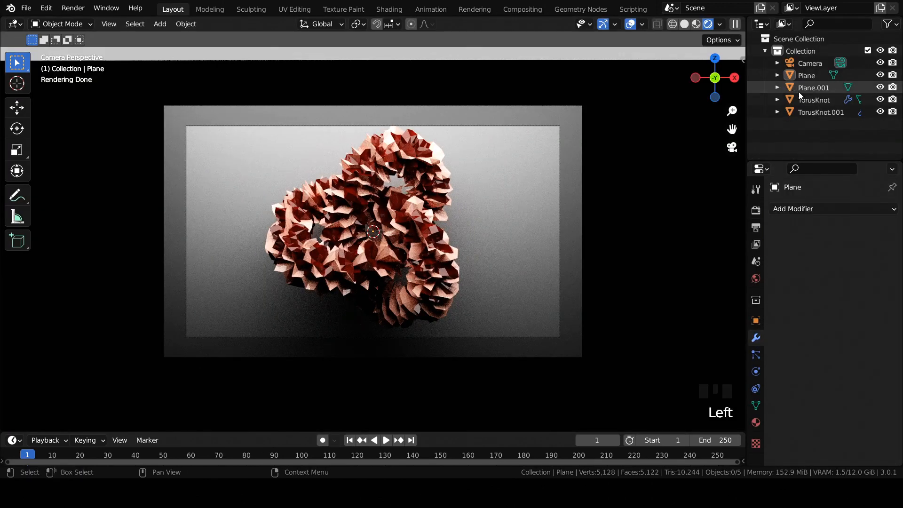
{"action": "left_click", "coordinate": [805, 99]}
{"action": "left_click", "coordinate": [856, 320]}
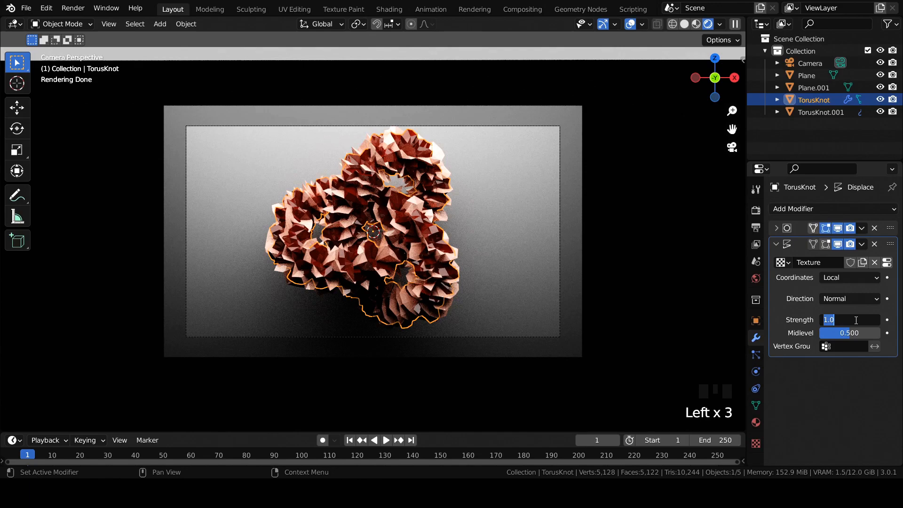
{"action": "left_click", "coordinate": [805, 141]}
{"action": "left_click", "coordinate": [820, 99]}
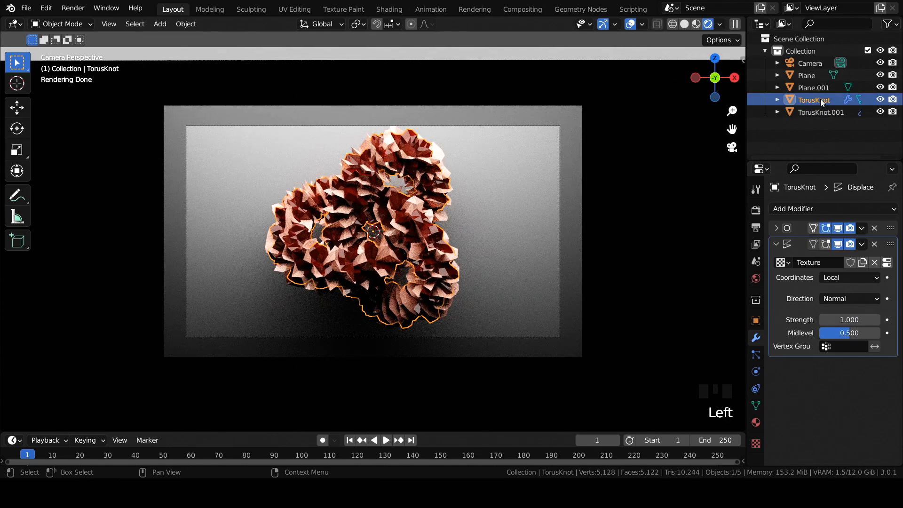
{"action": "left_click", "coordinate": [880, 100]}
{"action": "left_click", "coordinate": [880, 100]}
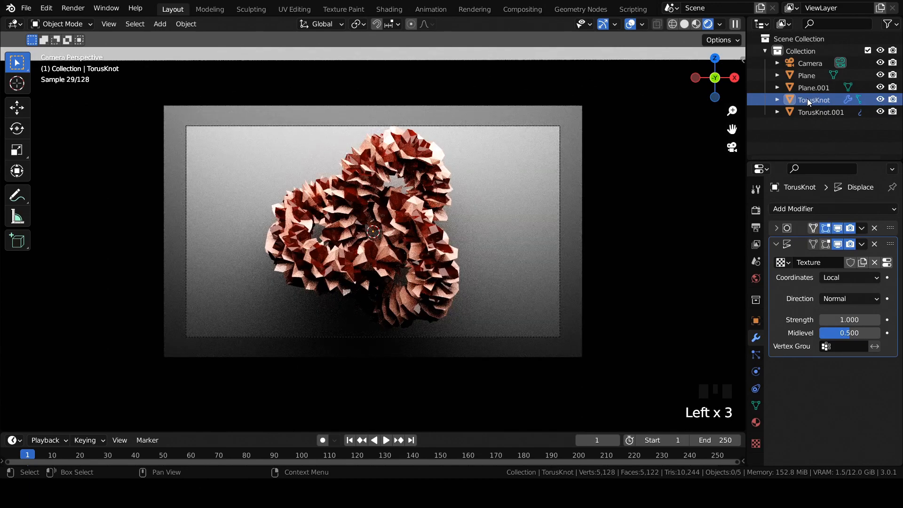
{"action": "left_click", "coordinate": [807, 99]}
{"action": "left_click", "coordinate": [852, 320]}
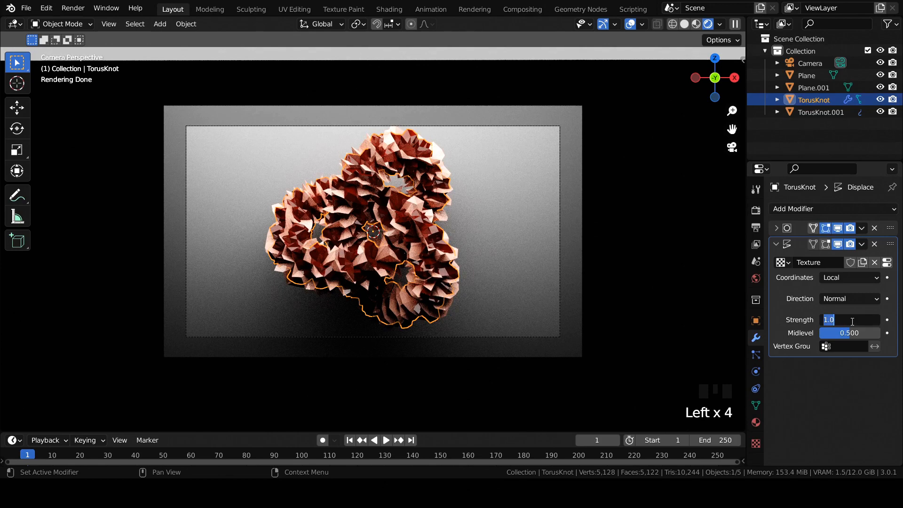
{"action": "type", "text": ".3"}
{"action": "left_click", "coordinate": [853, 322]}
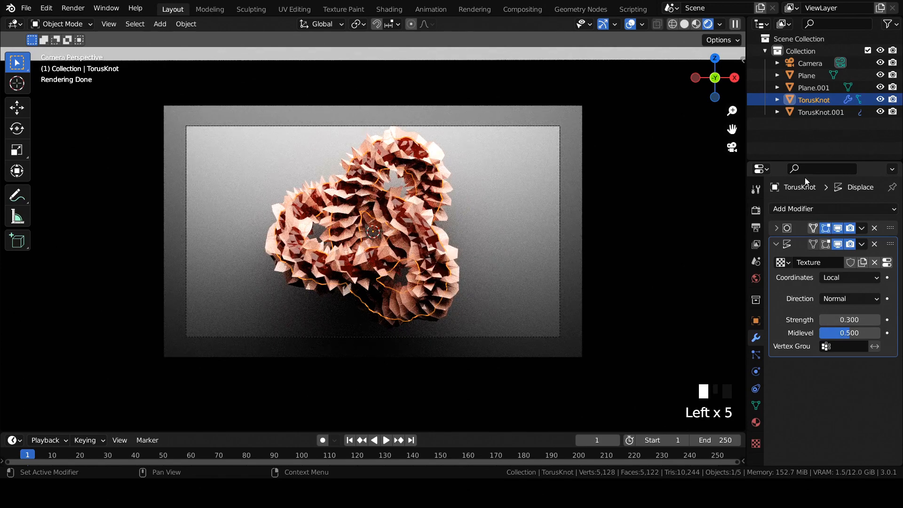
Set the duplicate knot's Displace modifier strength to 0.5, trying 0.4 first, and deselect the knot
{"action": "left_click", "coordinate": [821, 112]}
{"action": "left_click", "coordinate": [856, 319]}
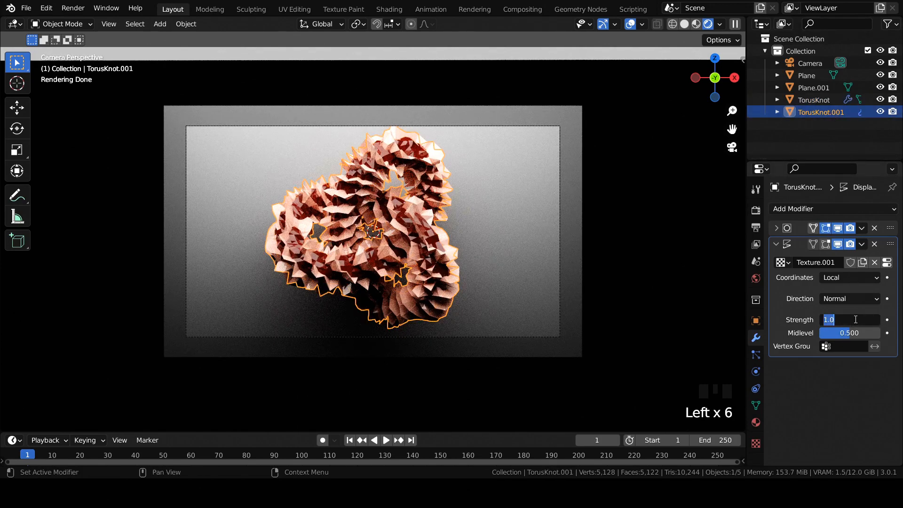
{"action": "type", "text": ".4"}
{"action": "left_click", "coordinate": [609, 278]}
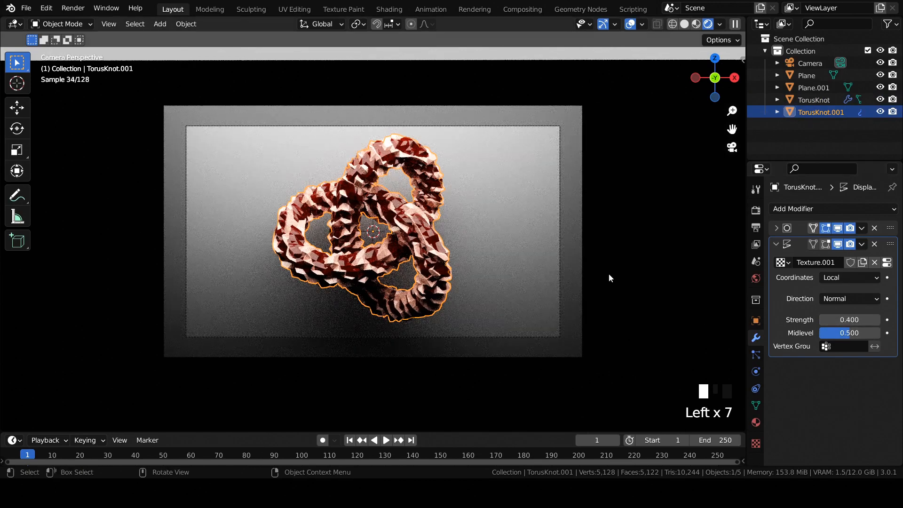
{"action": "scroll", "coordinate": [609, 277], "scroll_direction": "up", "scroll_amount": 2}
{"action": "left_click", "coordinate": [856, 319]}
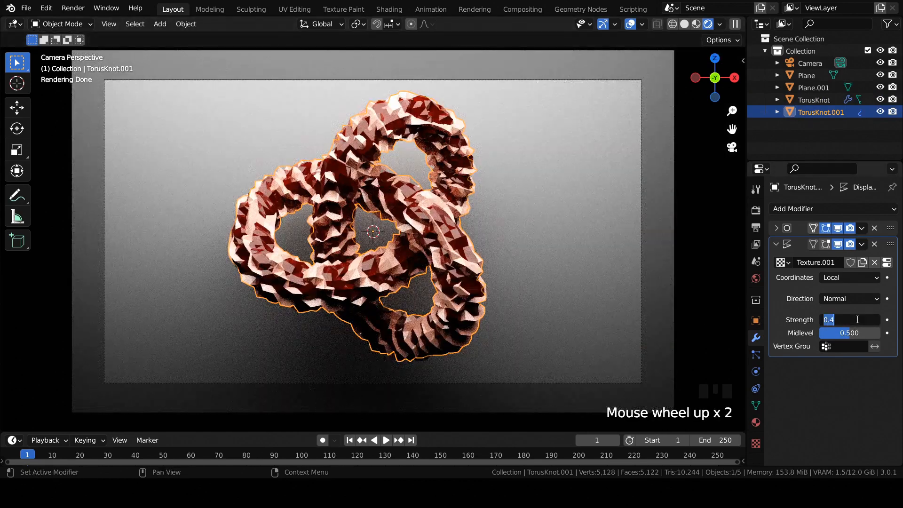
{"action": "type", "text": ".5"}
{"action": "left_click", "coordinate": [574, 276]}
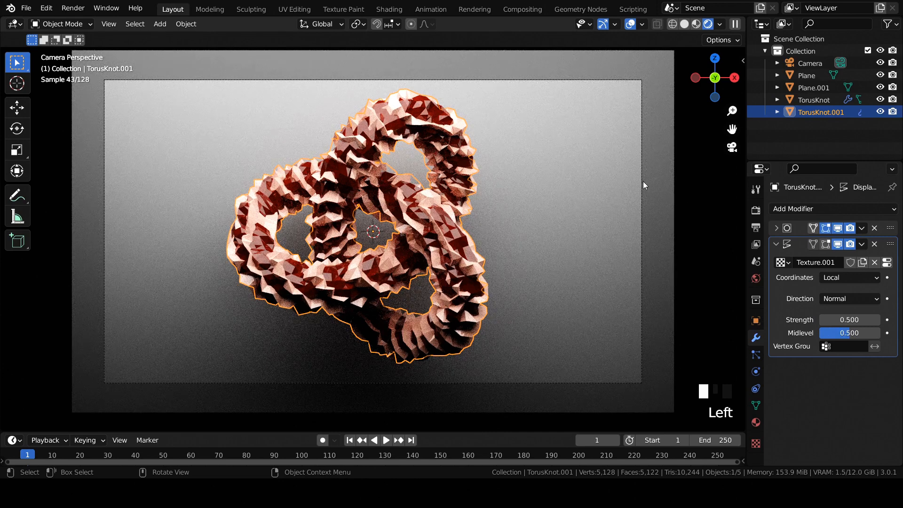
{"action": "left_click", "coordinate": [685, 159]}
Save the file, render the scene again with the reduced displacement and inspect the knots' detail in the Rendering workspace
{"action": "key", "text": "ctrl+s"}
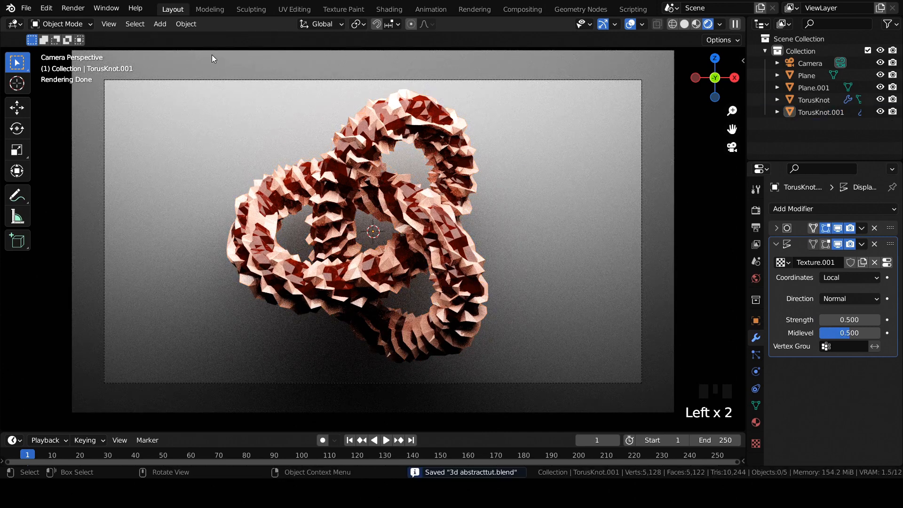
{"action": "left_click", "coordinate": [78, 9]}
{"action": "left_click", "coordinate": [97, 23]}
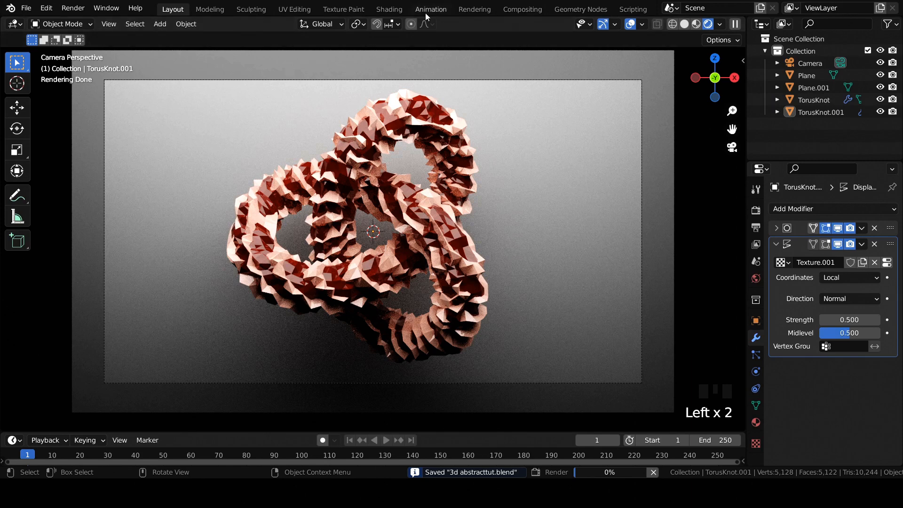
{"action": "left_click", "coordinate": [476, 10]}
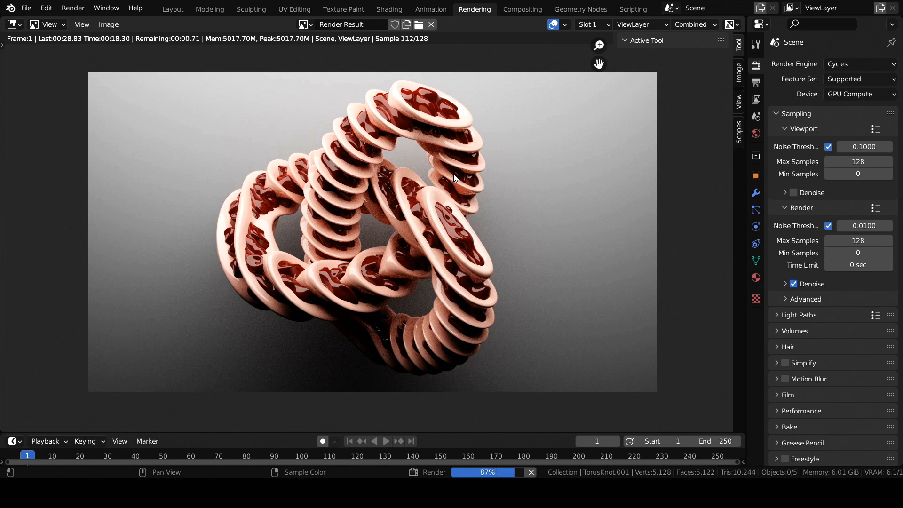
{"action": "scroll", "coordinate": [455, 178], "scroll_direction": "up", "scroll_amount": 1}
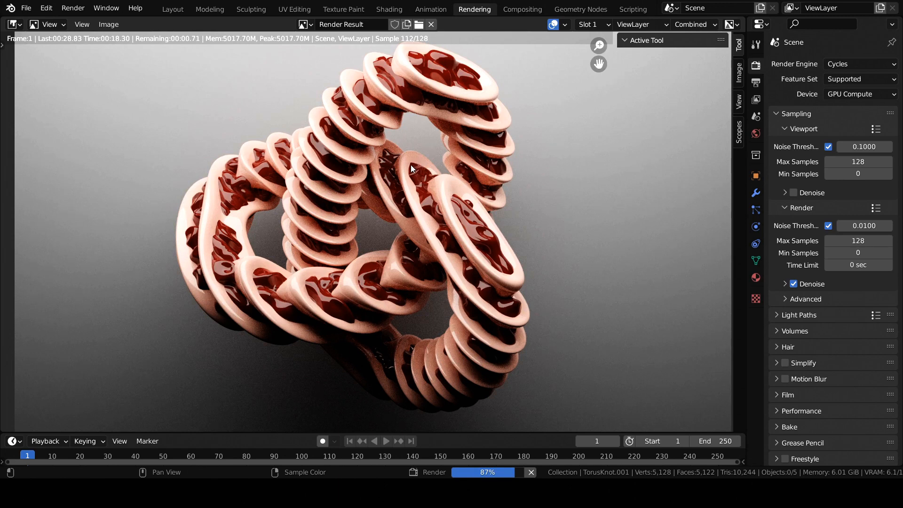
{"action": "scroll", "coordinate": [411, 168], "scroll_direction": "down", "scroll_amount": 1}
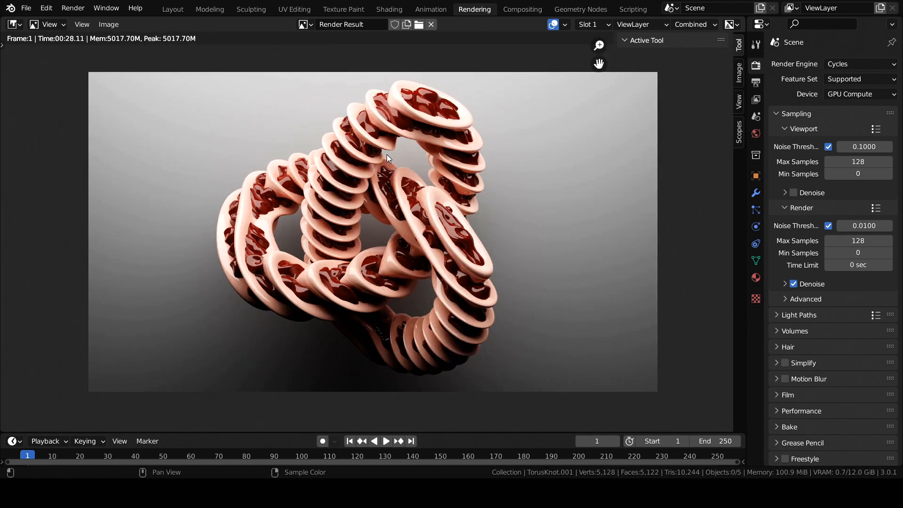
{"action": "scroll", "coordinate": [387, 155], "scroll_direction": "up", "scroll_amount": 1}
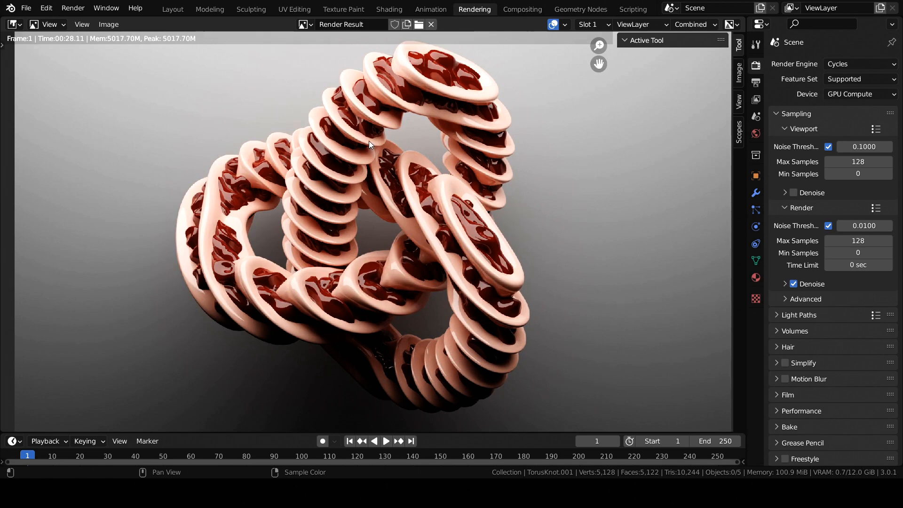
{"action": "scroll", "coordinate": [369, 140], "scroll_direction": "up", "scroll_amount": 2}
{"action": "scroll", "coordinate": [368, 140], "scroll_direction": "down", "scroll_amount": 3}
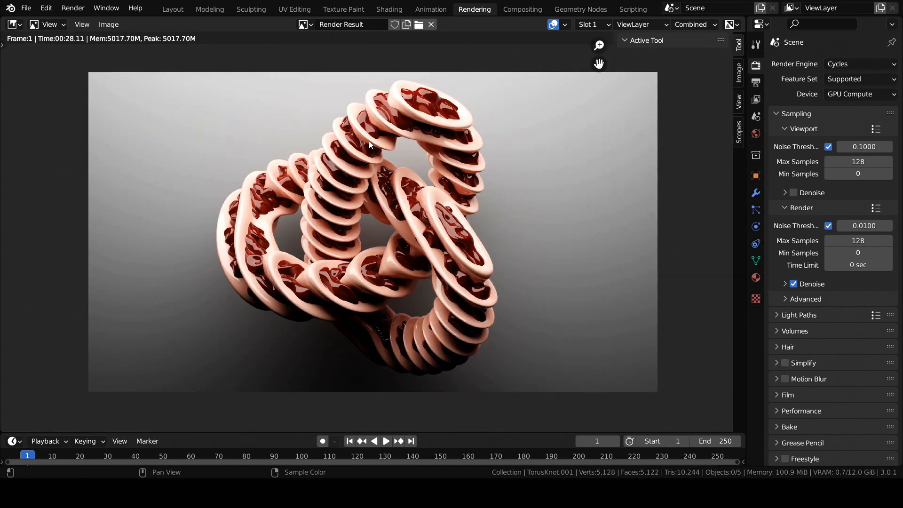
{"action": "scroll", "coordinate": [372, 122], "scroll_direction": "up", "scroll_amount": 1}
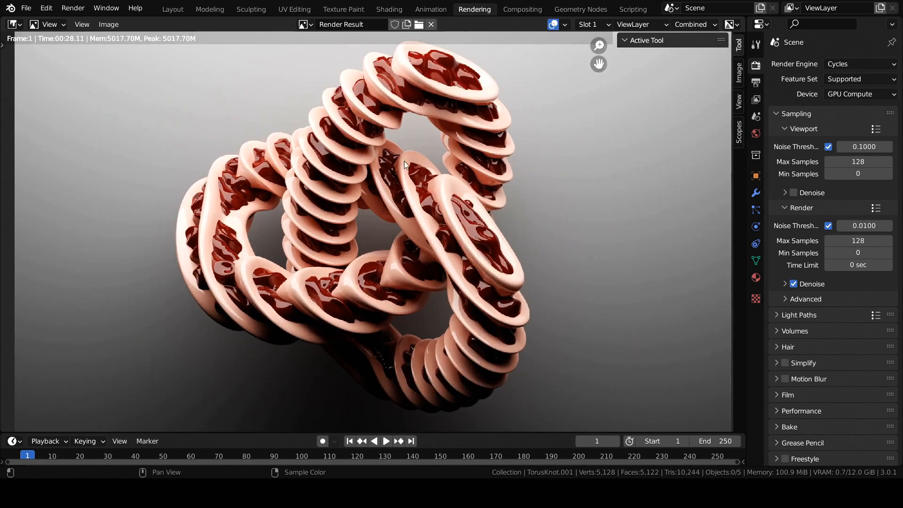